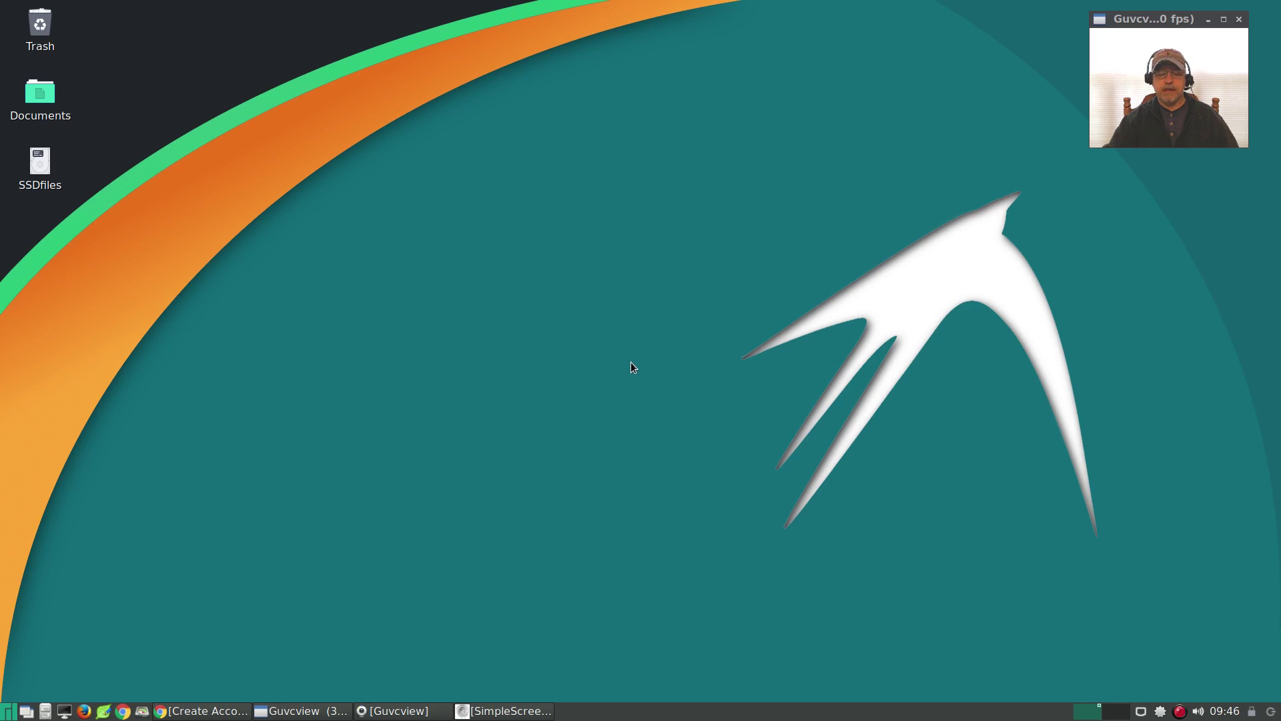
Browse the installed application categories in the LXDE menu, ending on the Preferences submenu
{"action": "left_click", "coordinate": [8, 713]}
{"action": "mouse_move", "coordinate": [101, 456]}
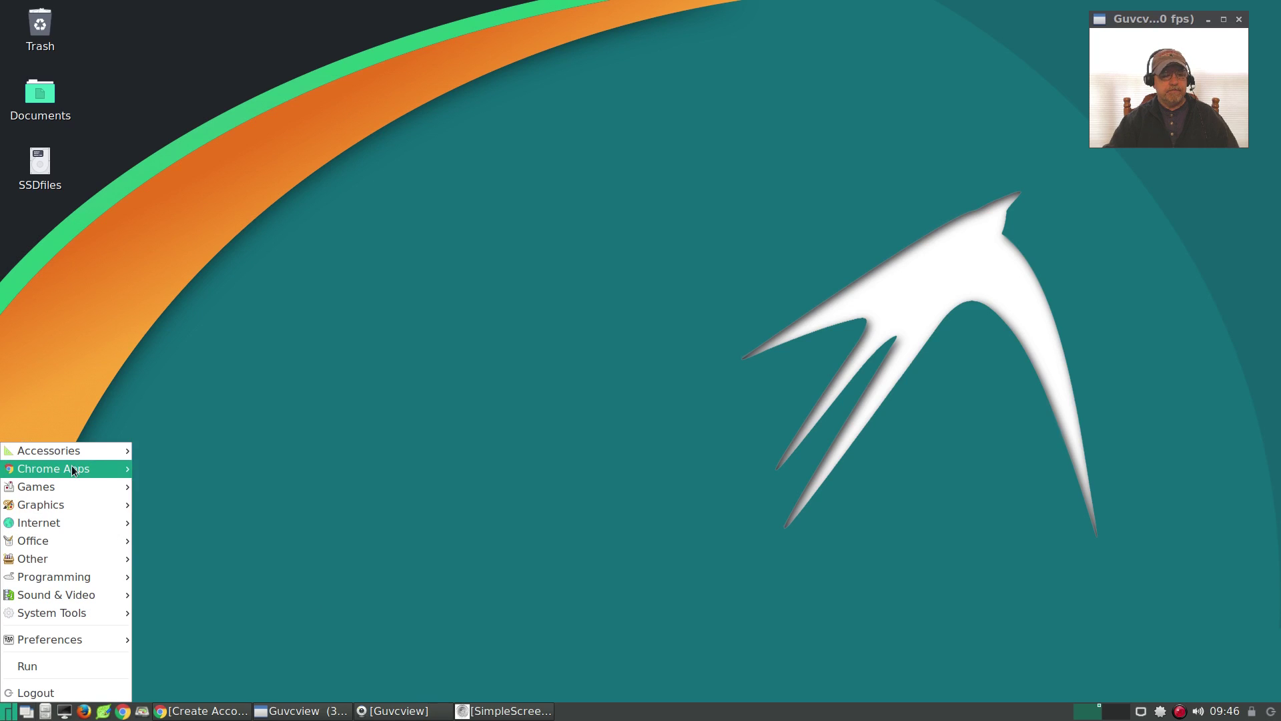
{"action": "mouse_move", "coordinate": [74, 471]}
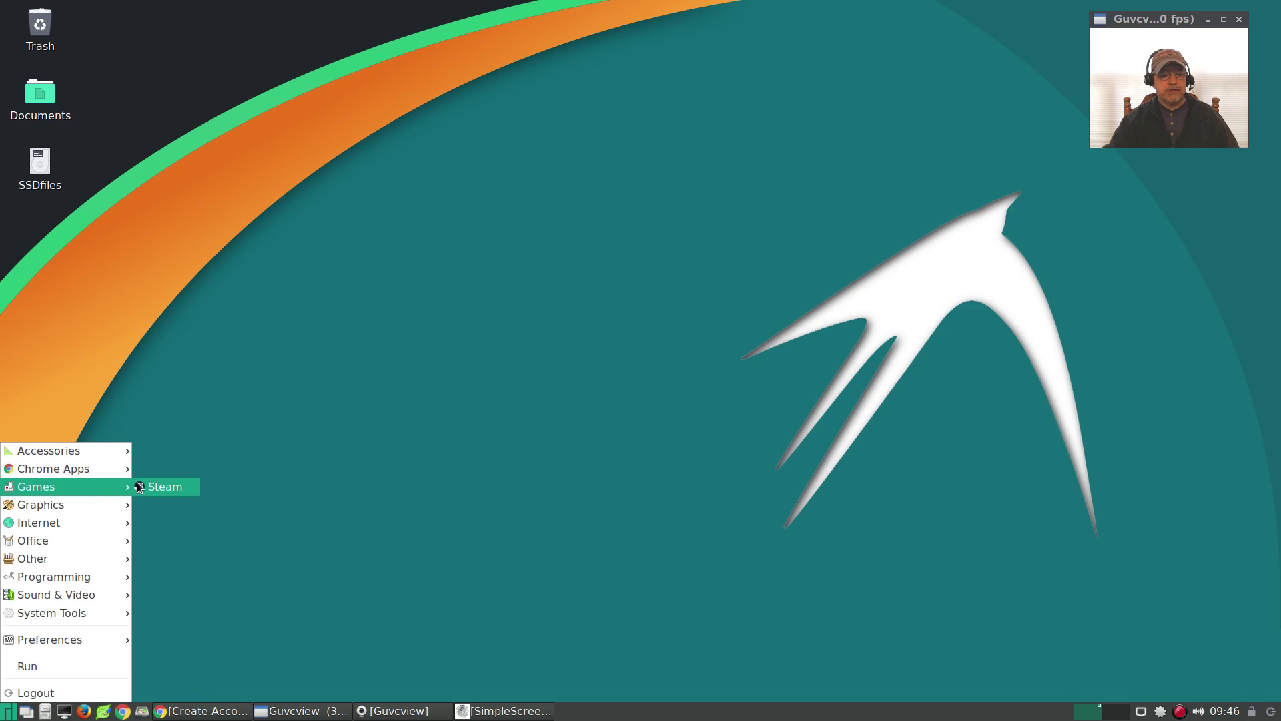
{"action": "mouse_move", "coordinate": [91, 505]}
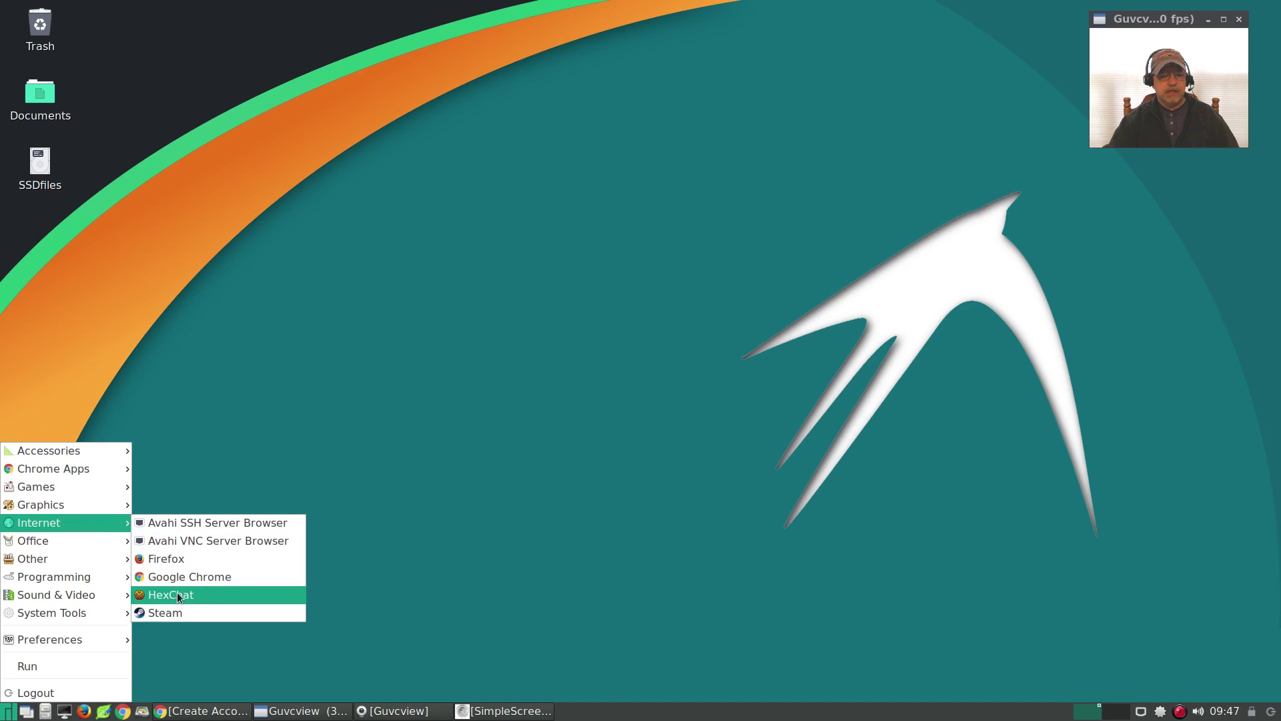
{"action": "mouse_move", "coordinate": [107, 546]}
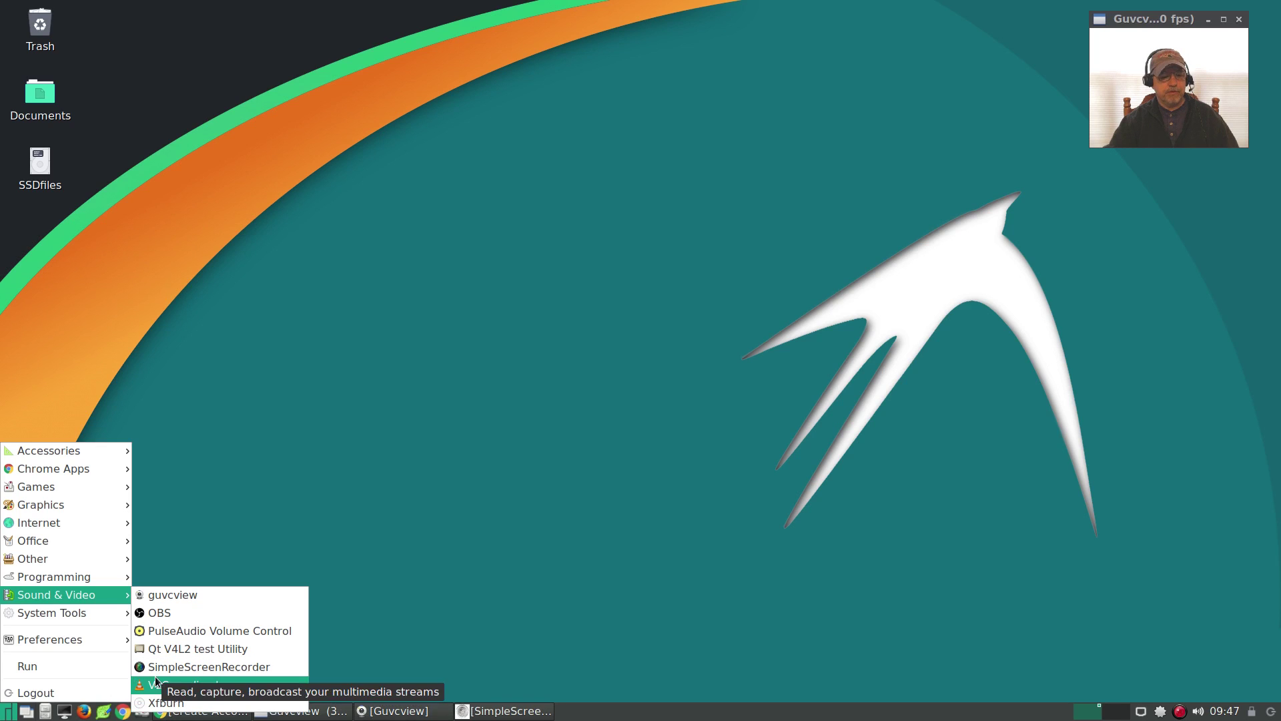
{"action": "mouse_move", "coordinate": [122, 619]}
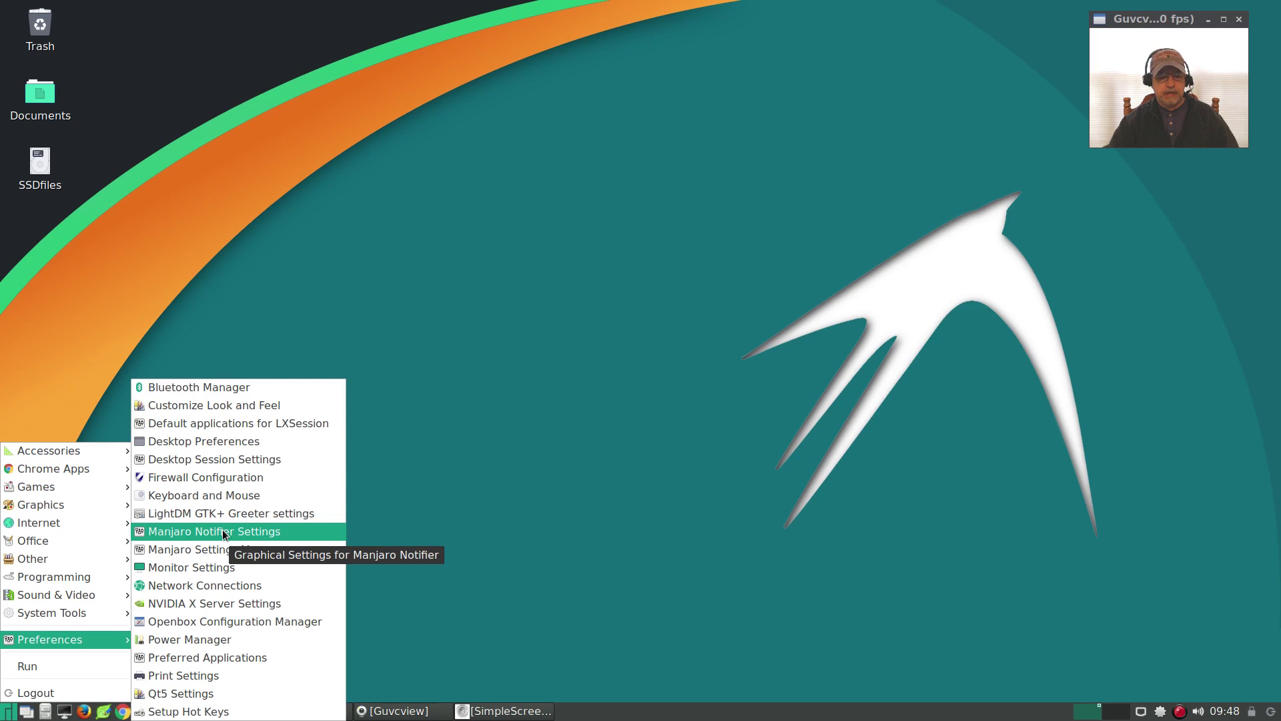
Launch Openbox Configuration Manager, check its Desktops page showing 2 desktops, then close it
{"action": "left_click", "coordinate": [219, 624]}
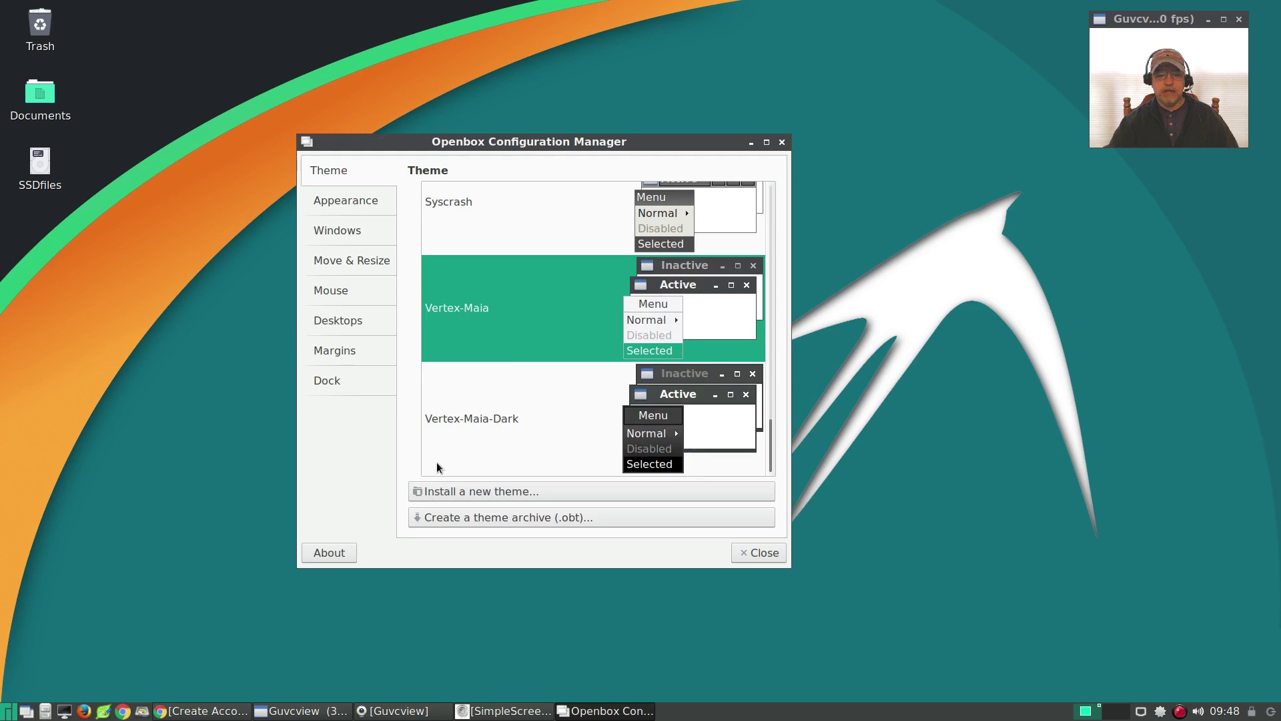
{"action": "left_click", "coordinate": [347, 323]}
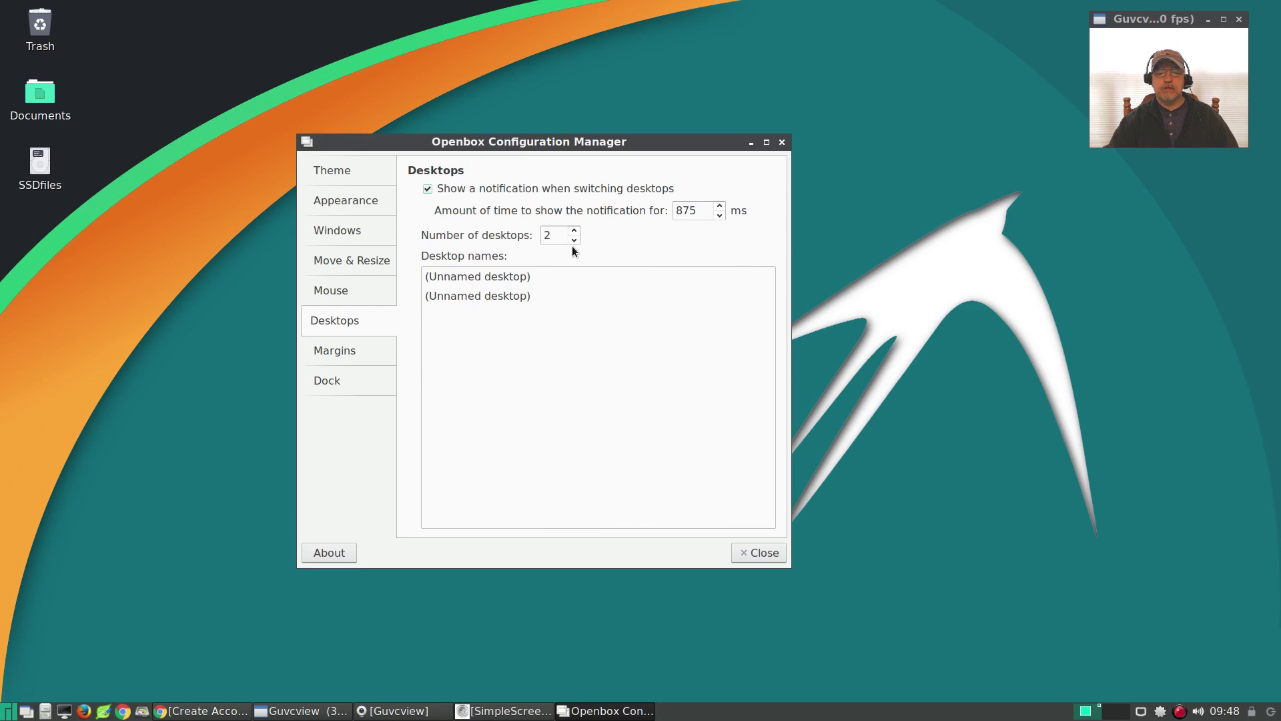
{"action": "left_click", "coordinate": [782, 142]}
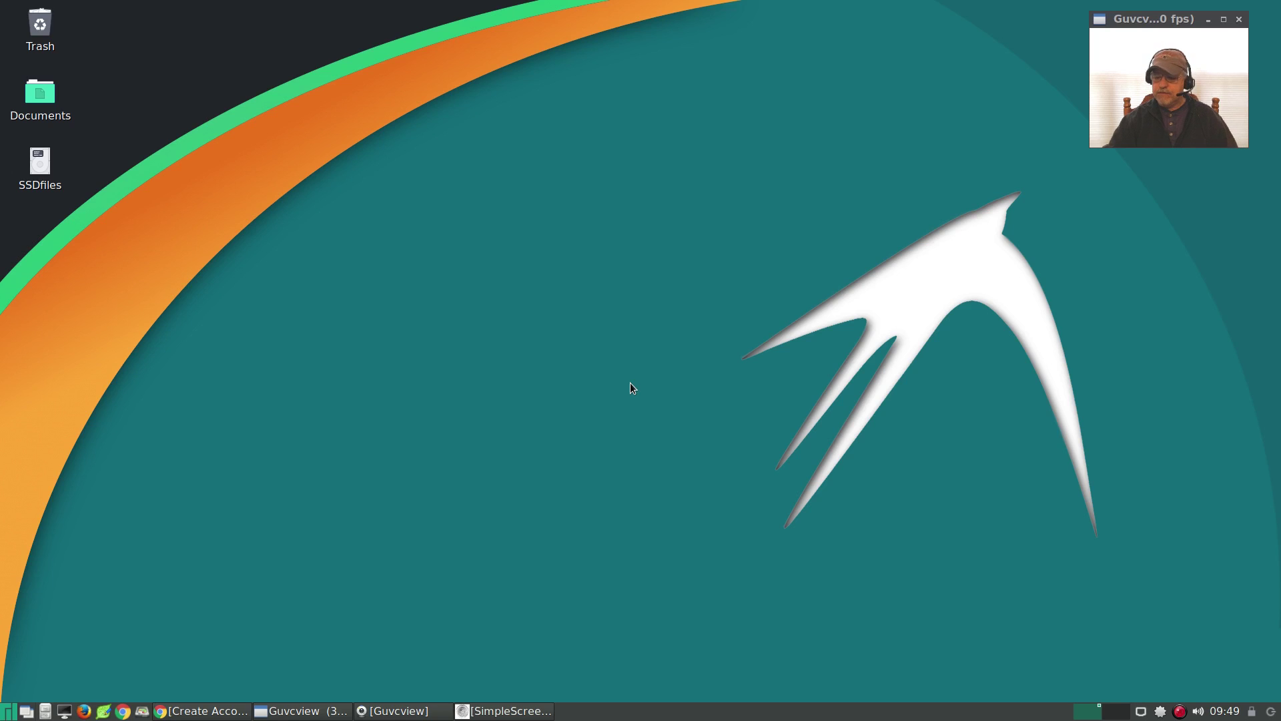
Check the wired and Wi-Fi connections in the network tray list, then dismiss it
{"action": "left_click", "coordinate": [1140, 712]}
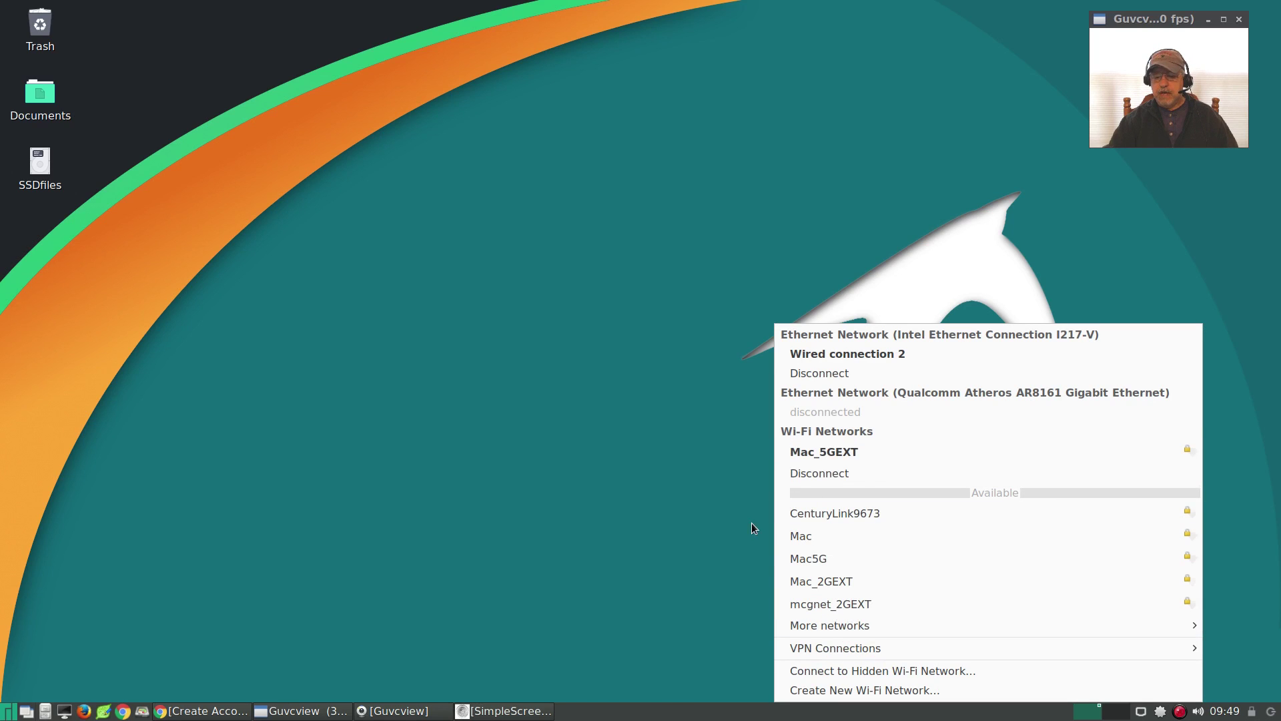
{"action": "left_click", "coordinate": [672, 504]}
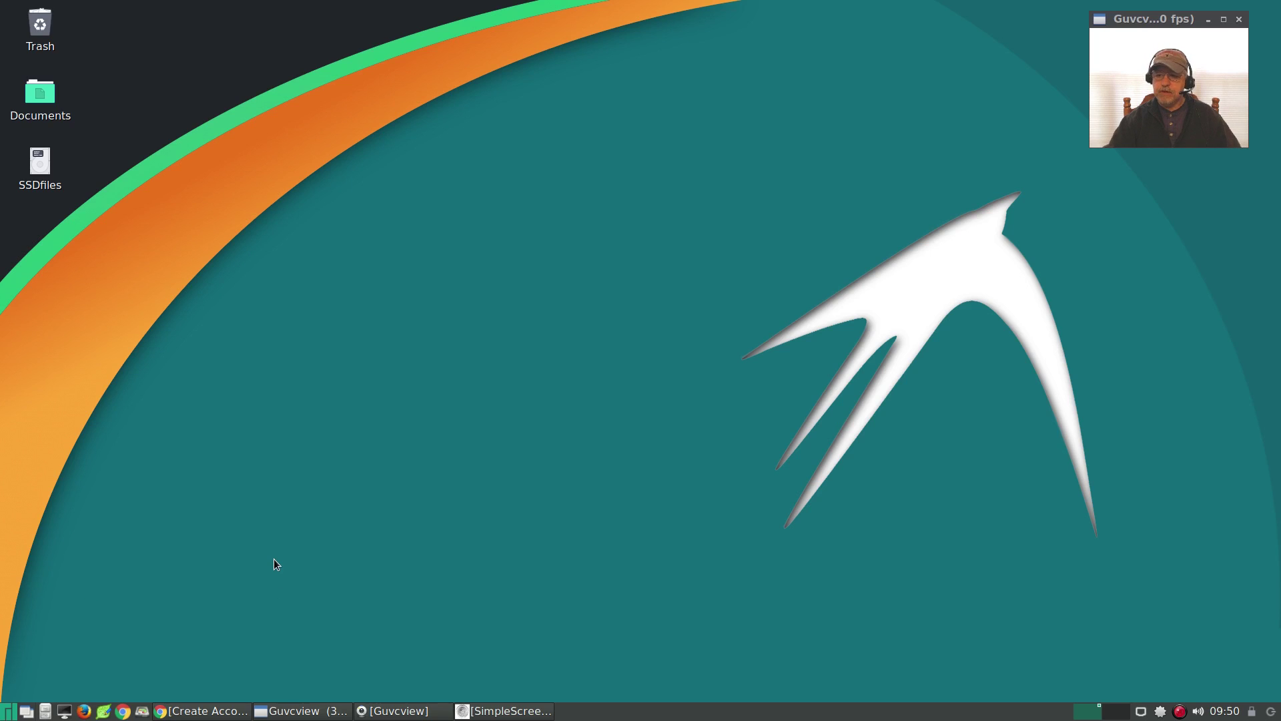
{"action": "left_click", "coordinate": [4, 712]}
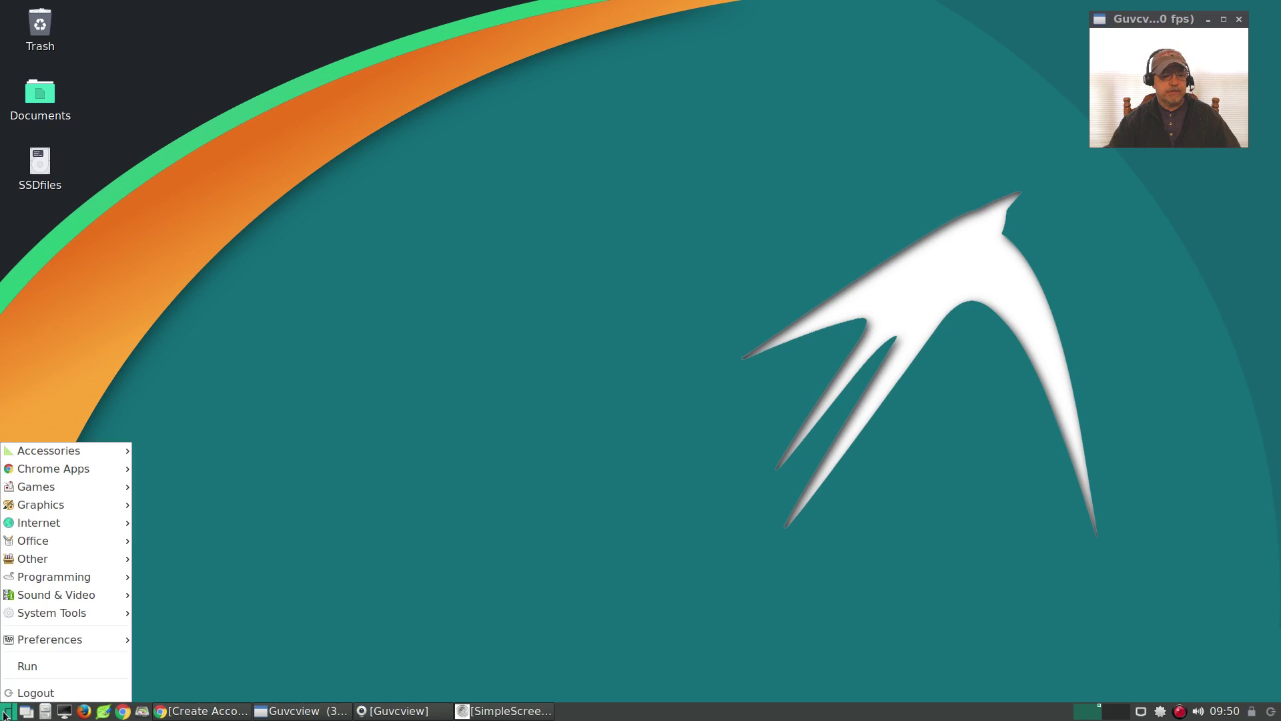
{"action": "mouse_move", "coordinate": [62, 630]}
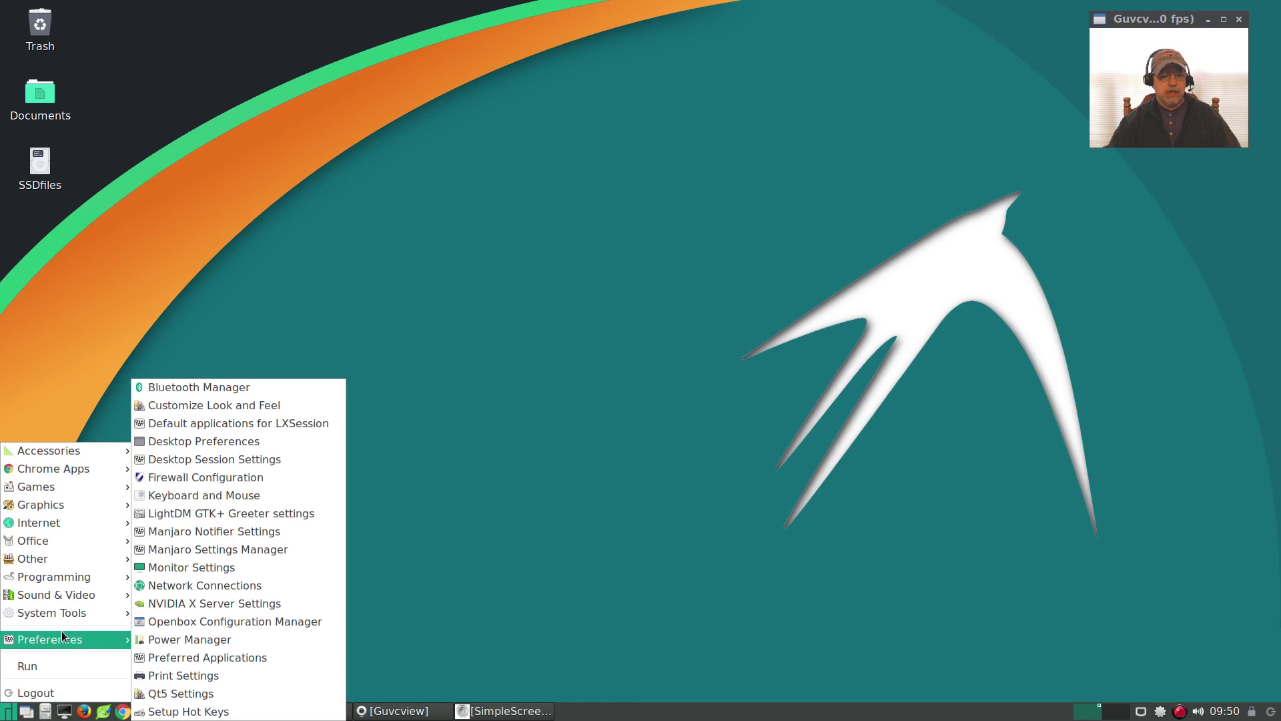
{"action": "left_click", "coordinate": [162, 603]}
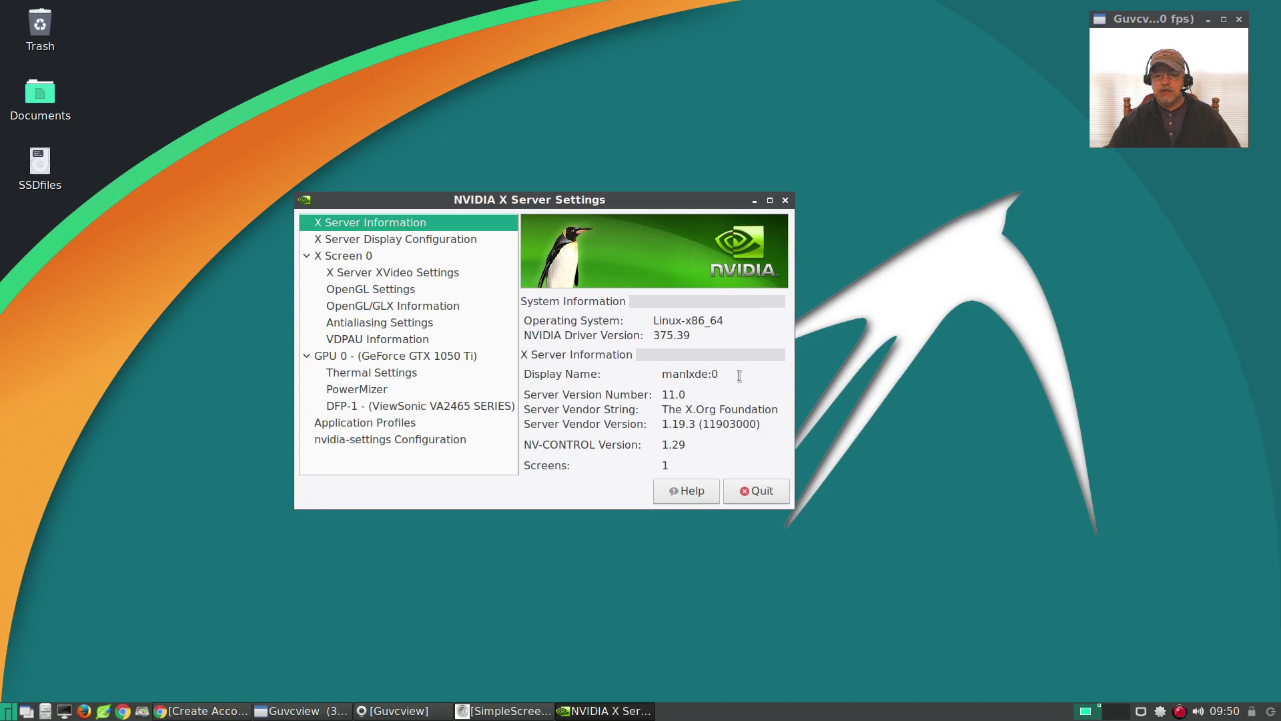
{"action": "left_click", "coordinate": [786, 200]}
{"action": "left_click", "coordinate": [612, 396]}
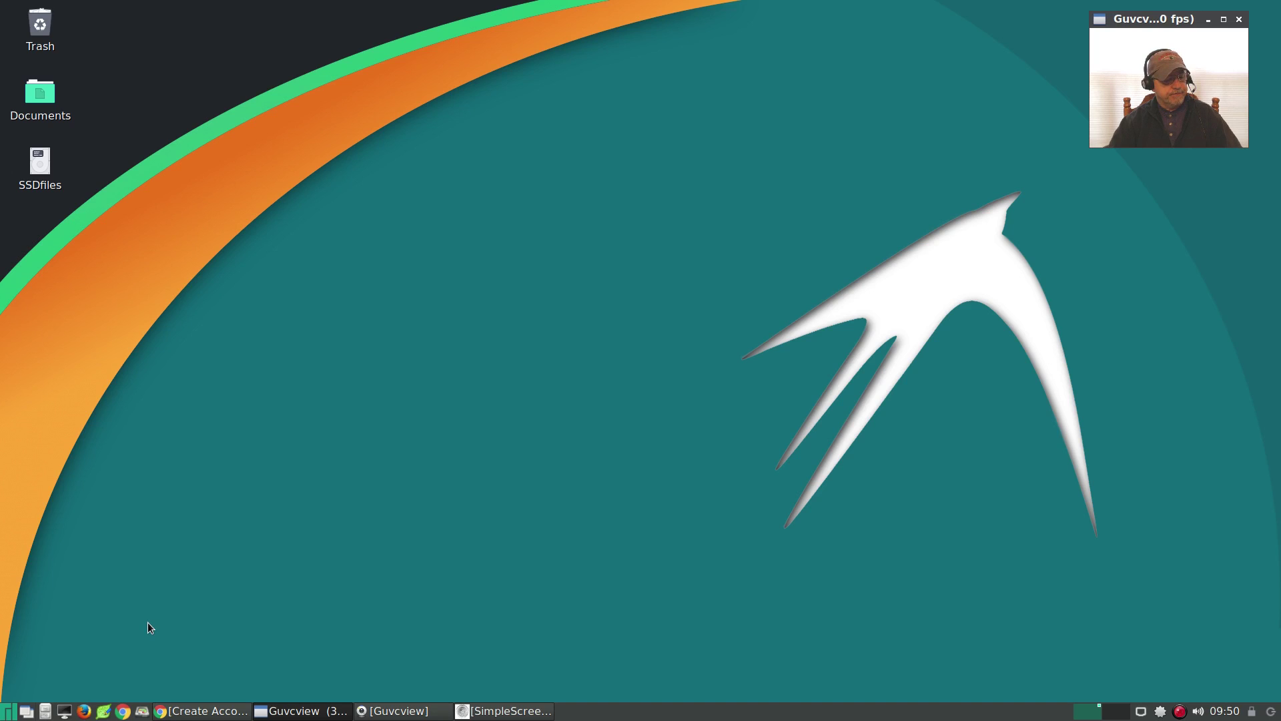
Open Customize Look and Feel, preview Vertex-Maia-Dark, then keep the Vertex-Maia widget theme
{"action": "left_click", "coordinate": [8, 710]}
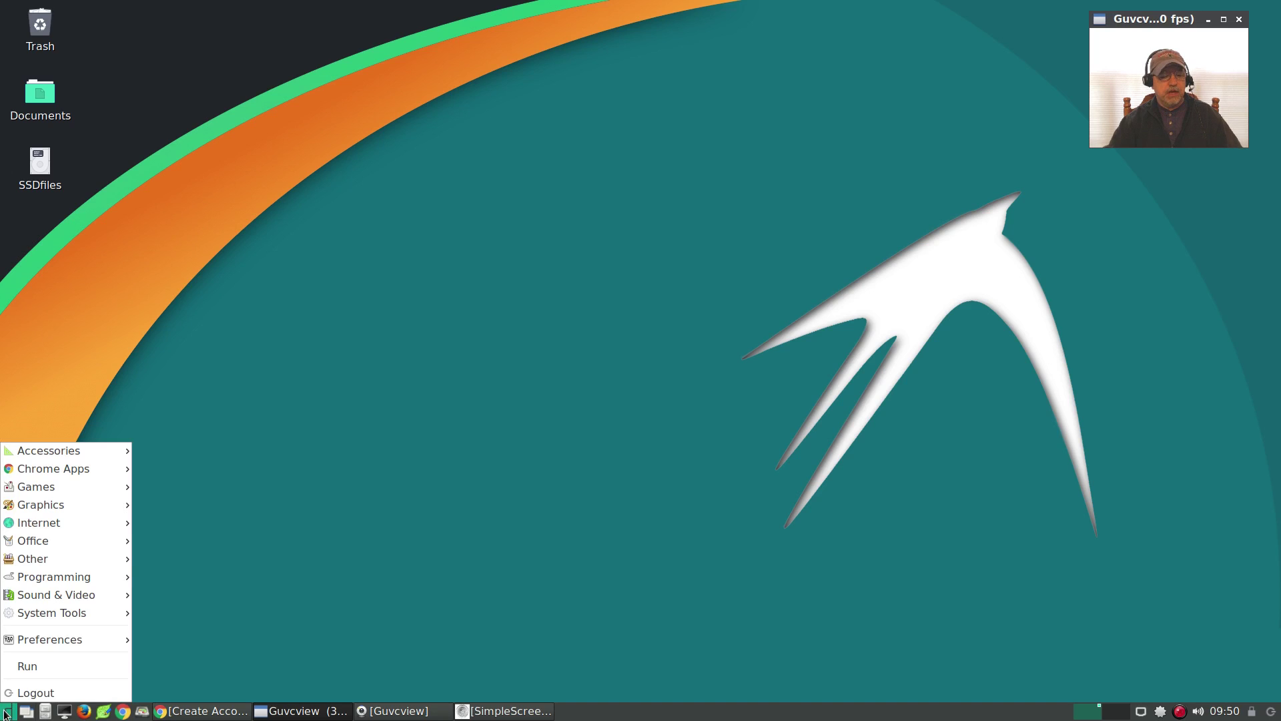
{"action": "mouse_move", "coordinate": [53, 641]}
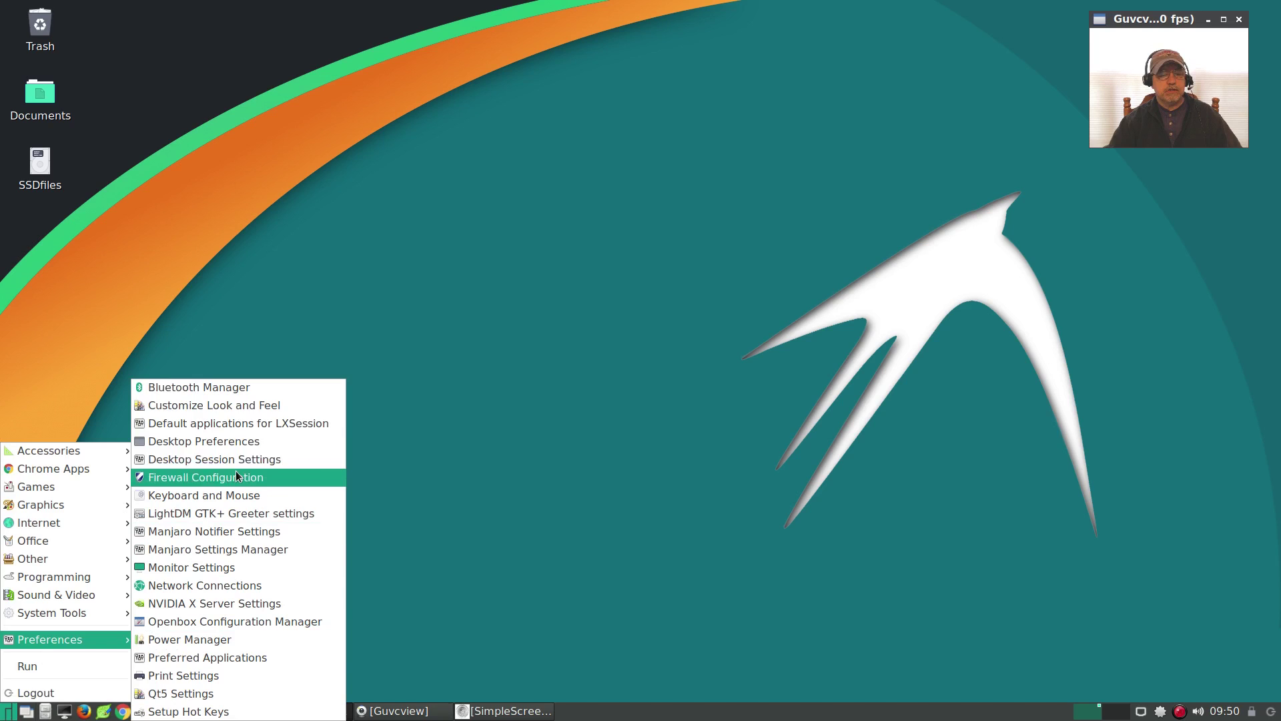
{"action": "left_click", "coordinate": [234, 405]}
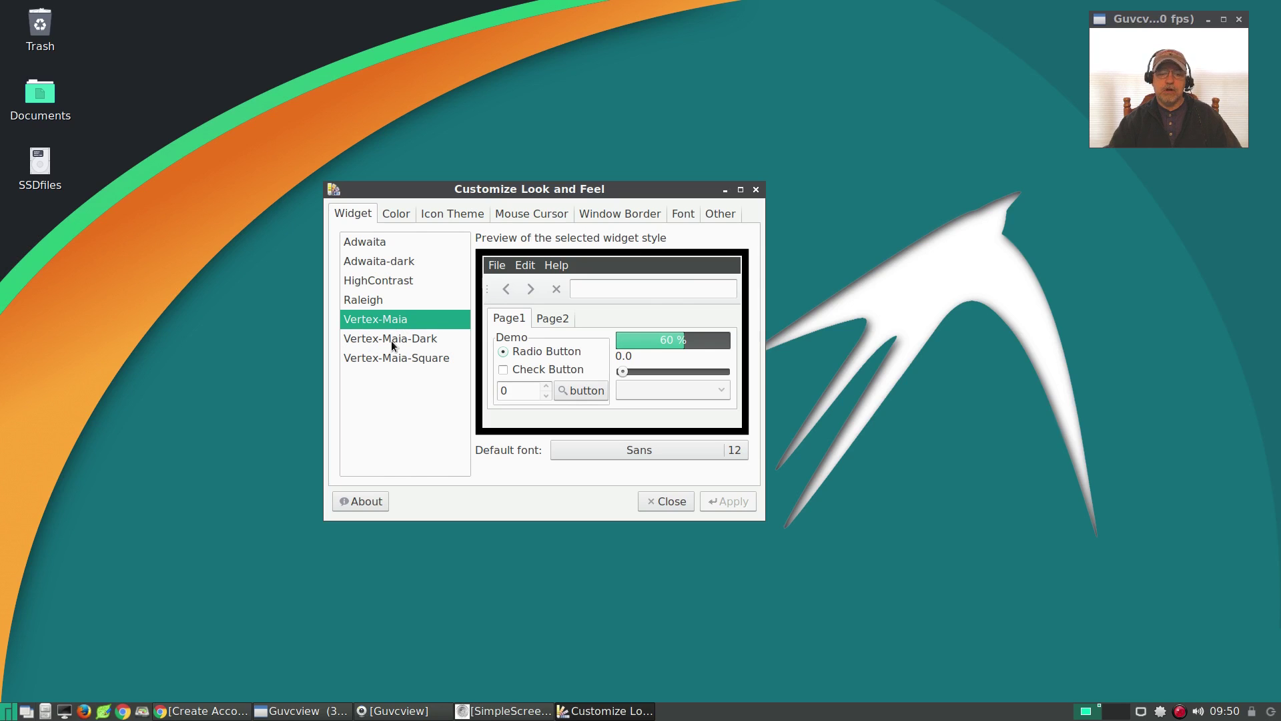
{"action": "left_click", "coordinate": [391, 340]}
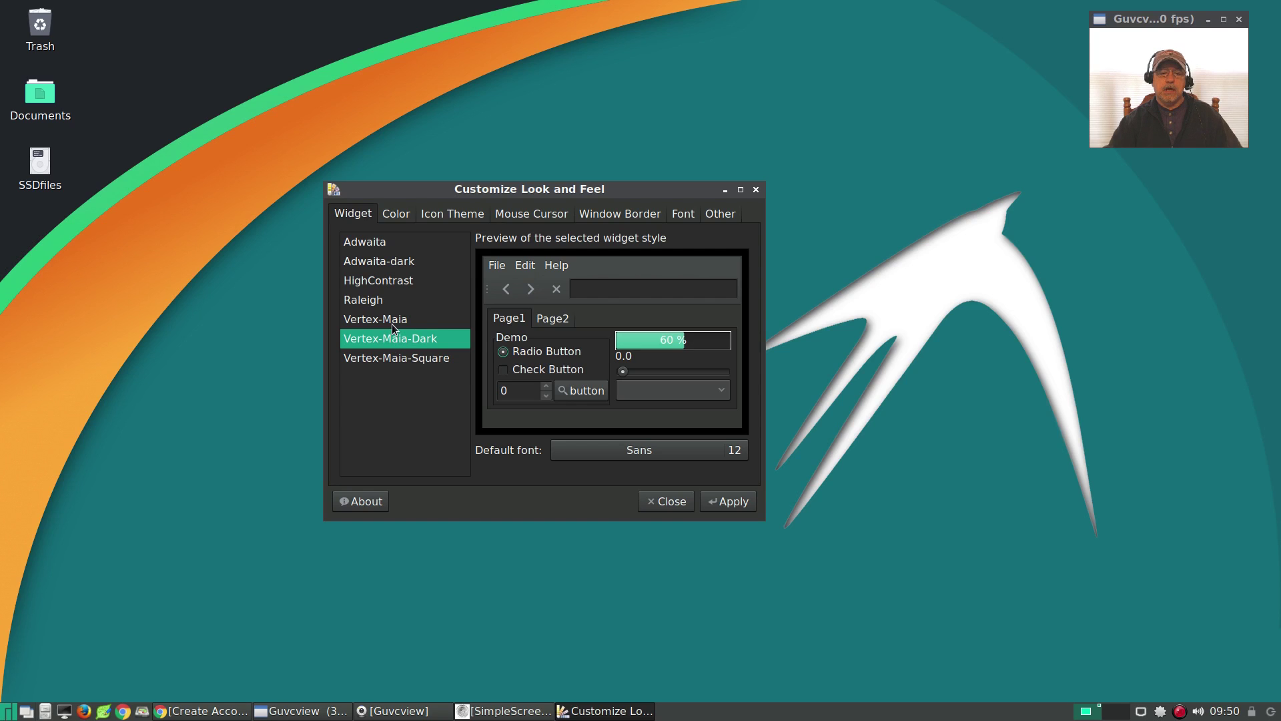
{"action": "left_click", "coordinate": [392, 323]}
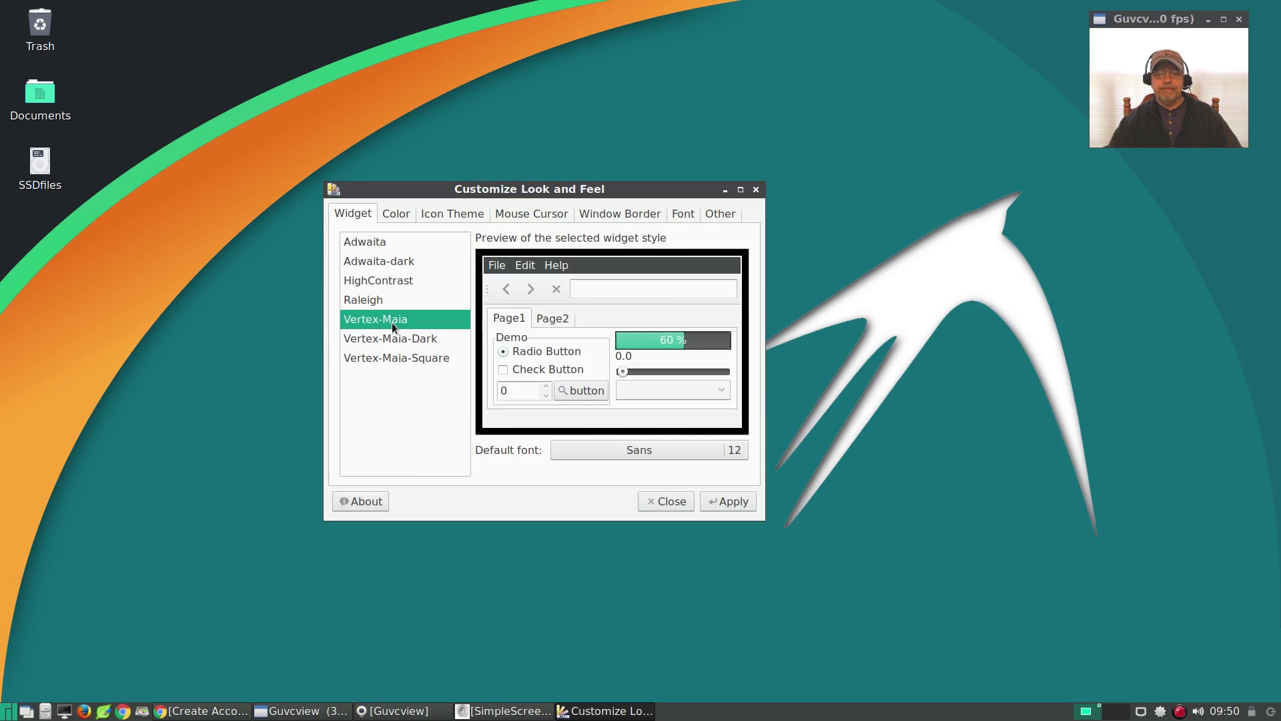
Review colour (enabling a custom scheme), icon, cursor, border, font and other settings, then close
{"action": "left_click", "coordinate": [399, 213]}
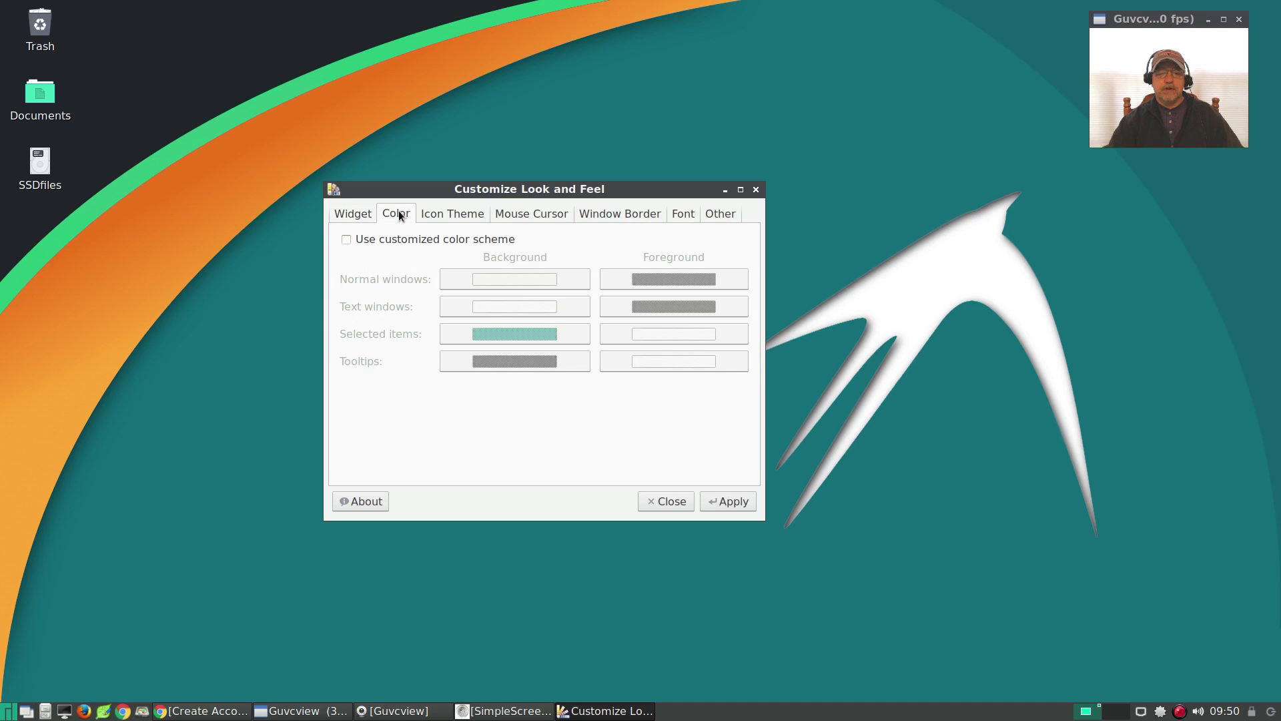
{"action": "left_click", "coordinate": [344, 239]}
{"action": "left_click", "coordinate": [454, 216]}
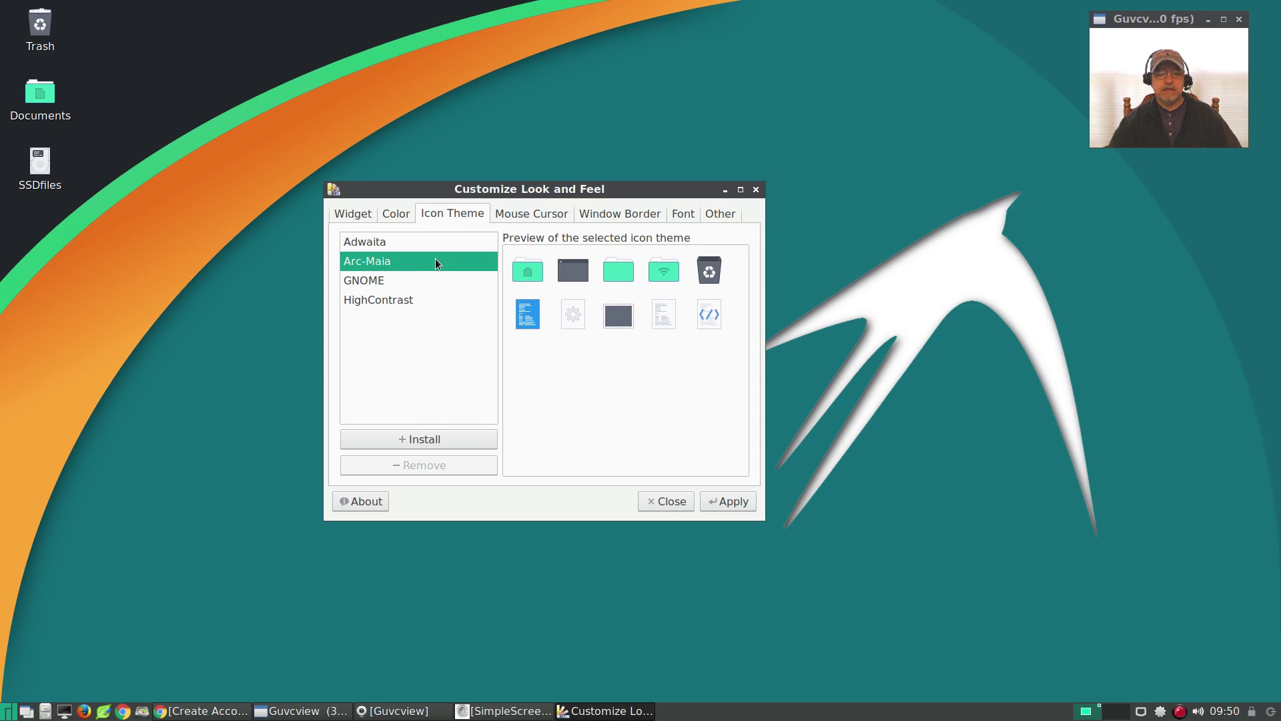
{"action": "left_click", "coordinate": [523, 213]}
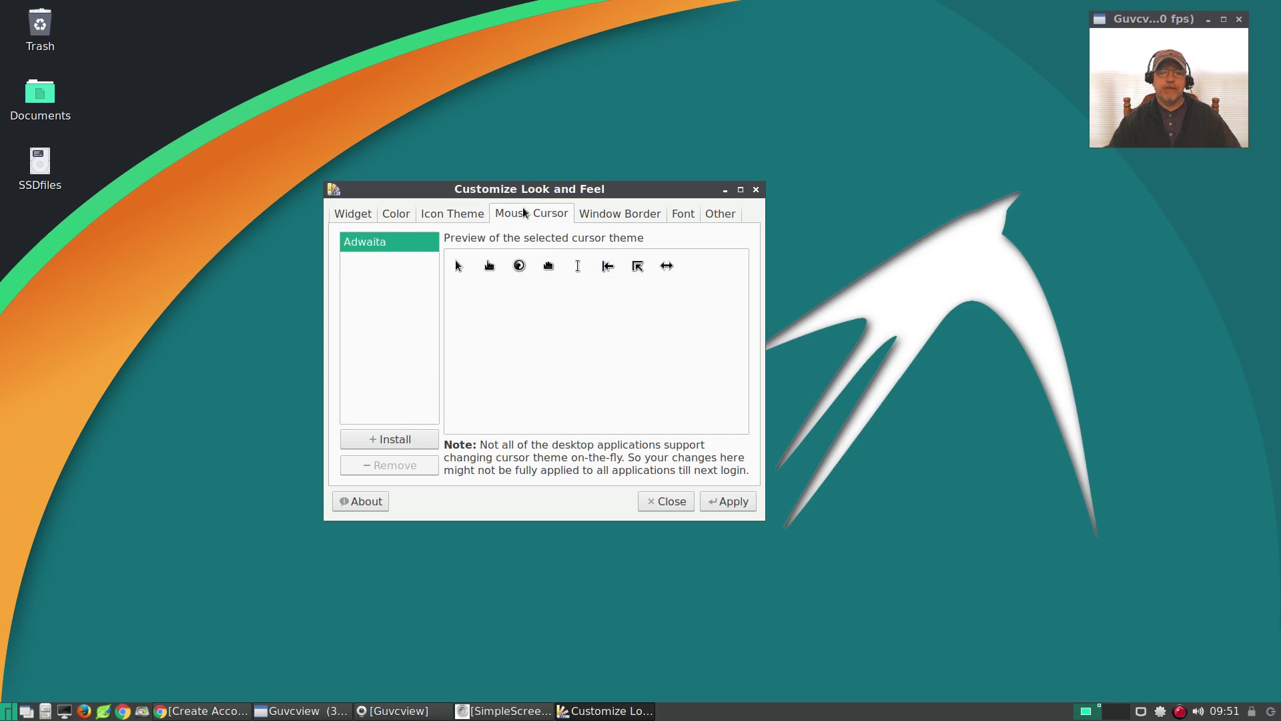
{"action": "left_click", "coordinate": [603, 213]}
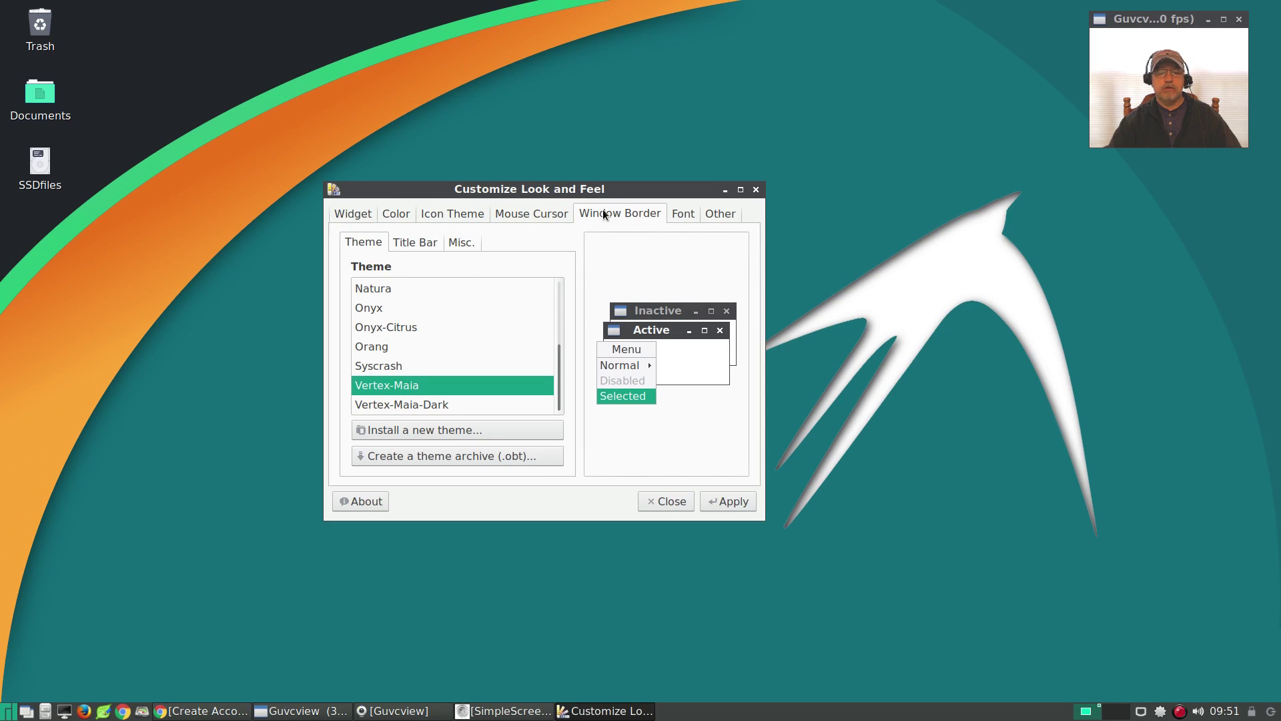
{"action": "left_click", "coordinate": [683, 214]}
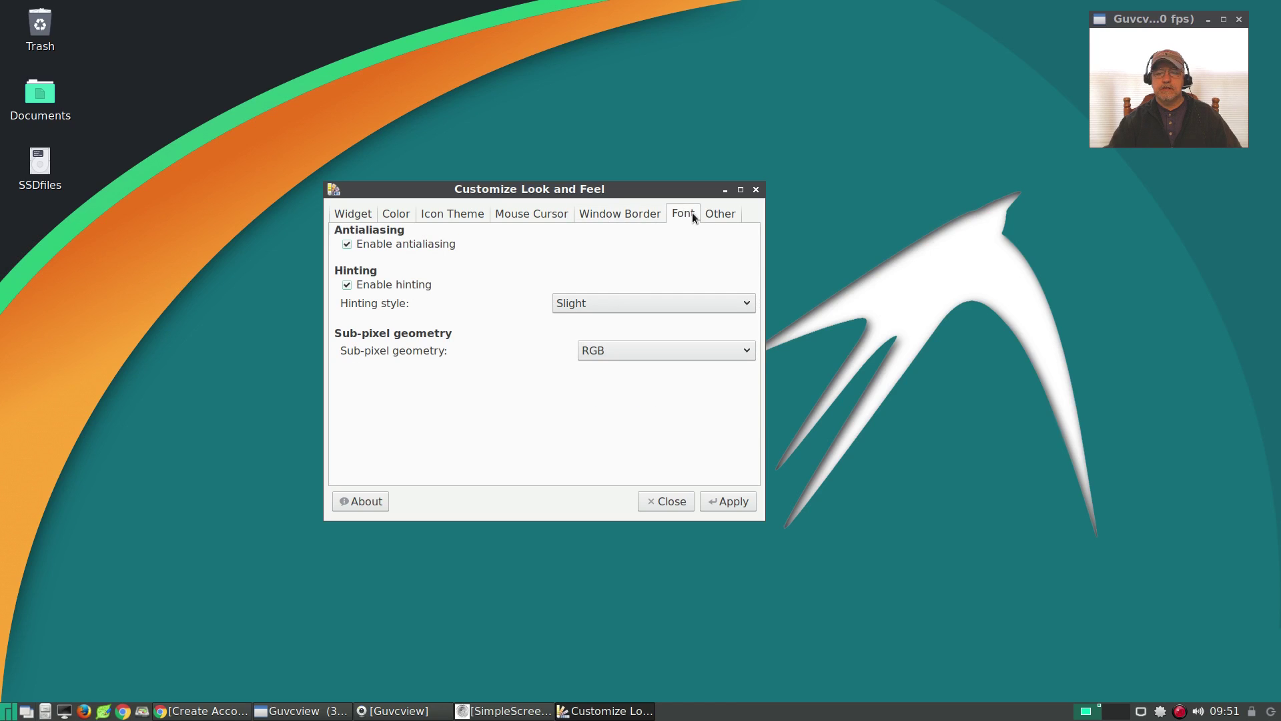
{"action": "left_click", "coordinate": [717, 214]}
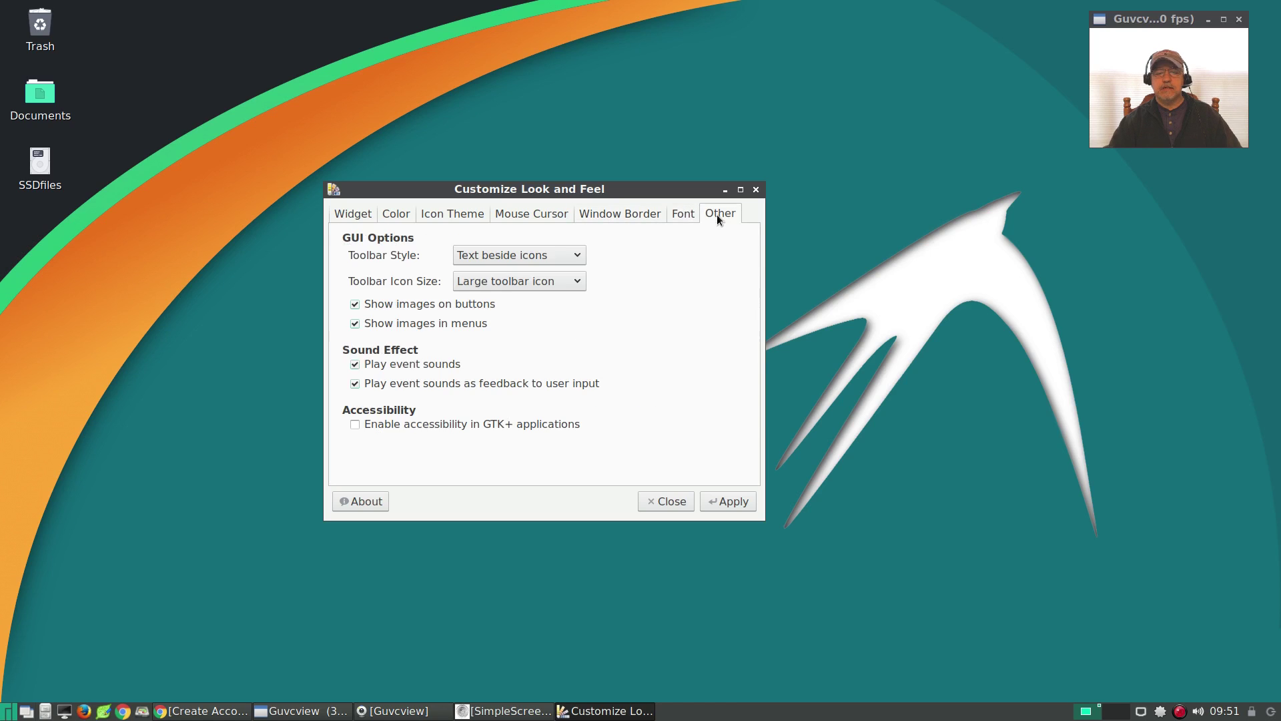
{"action": "left_click", "coordinate": [680, 215]}
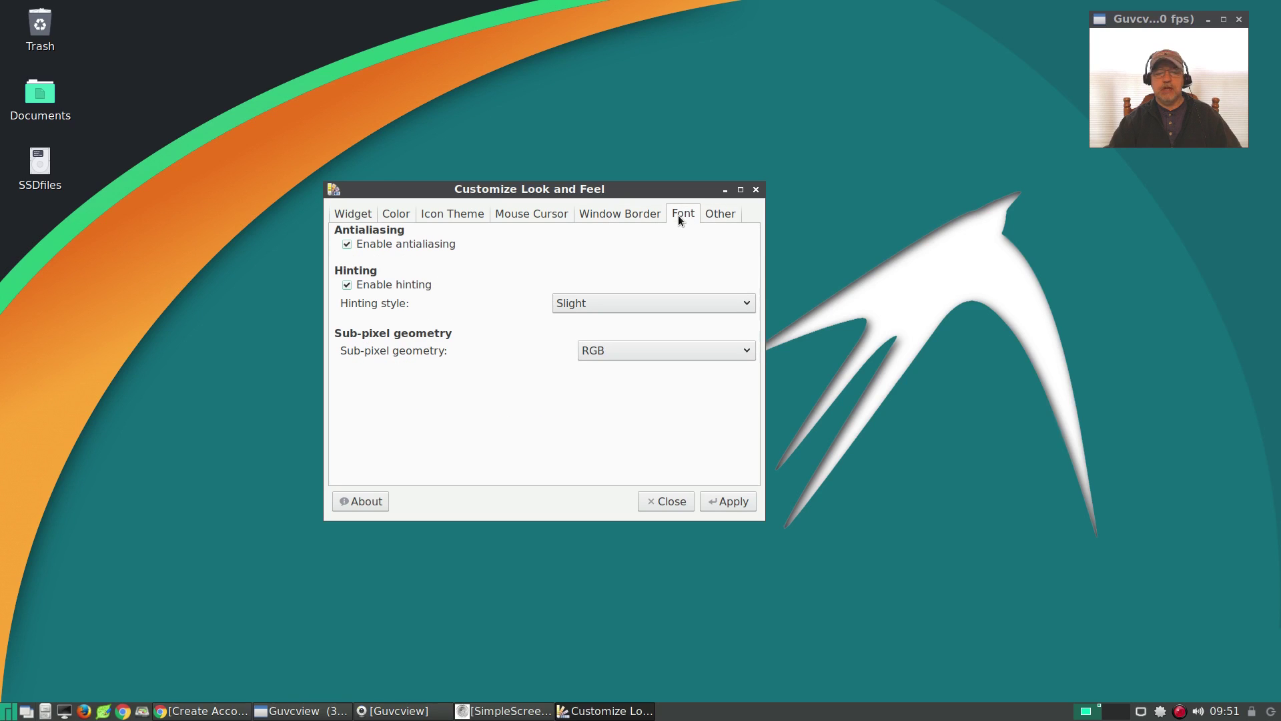
{"action": "left_click", "coordinate": [670, 508]}
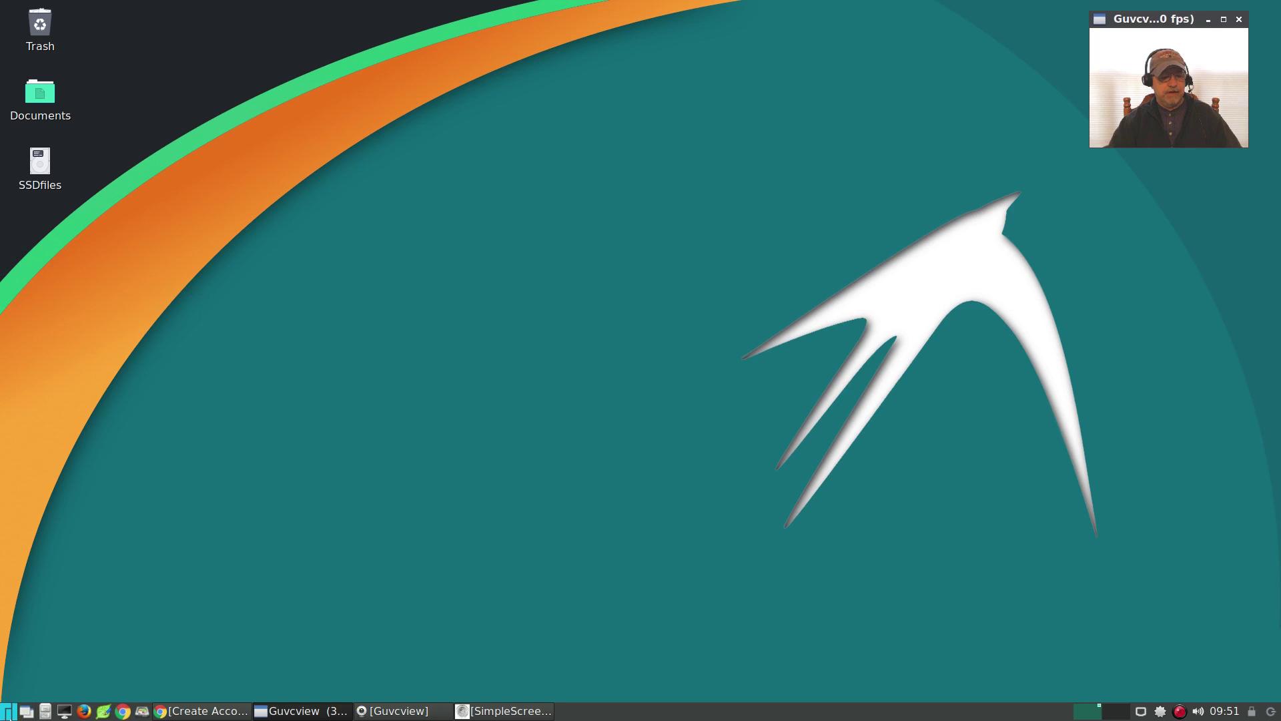
{"action": "left_click", "coordinate": [8, 711]}
{"action": "mouse_move", "coordinate": [51, 642]}
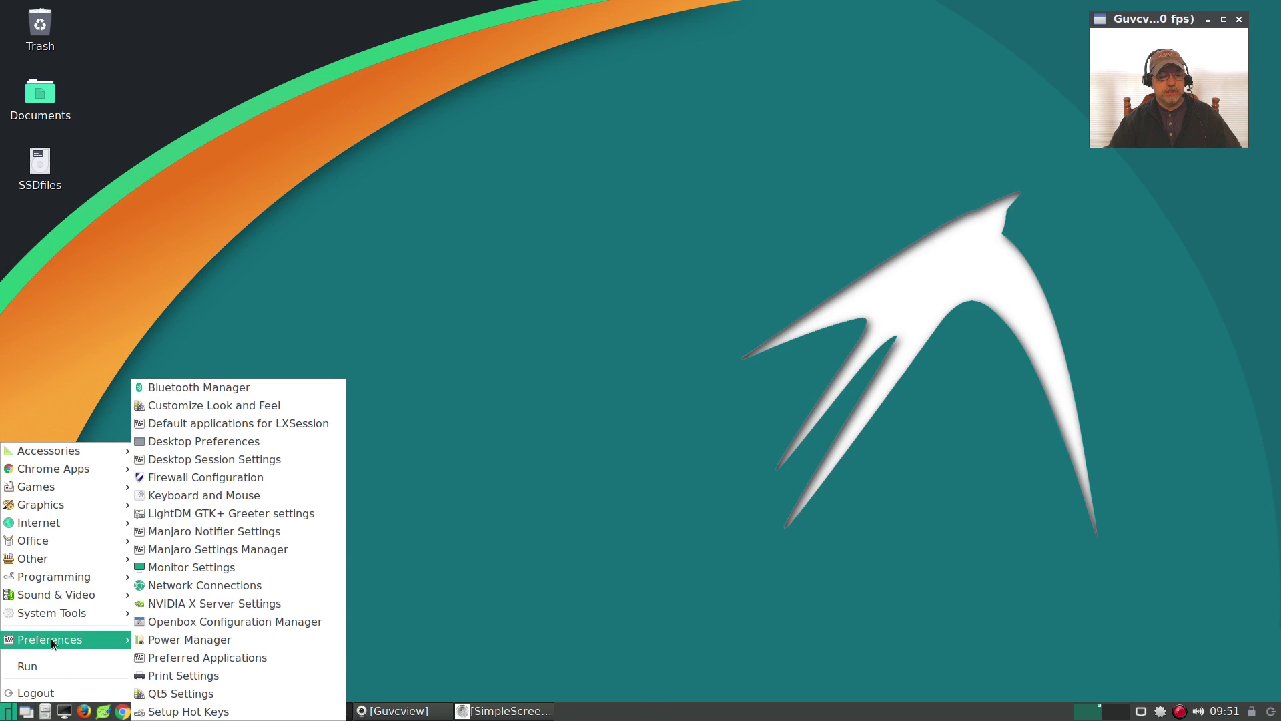
{"action": "left_click", "coordinate": [139, 622]}
{"action": "left_click", "coordinate": [335, 230]}
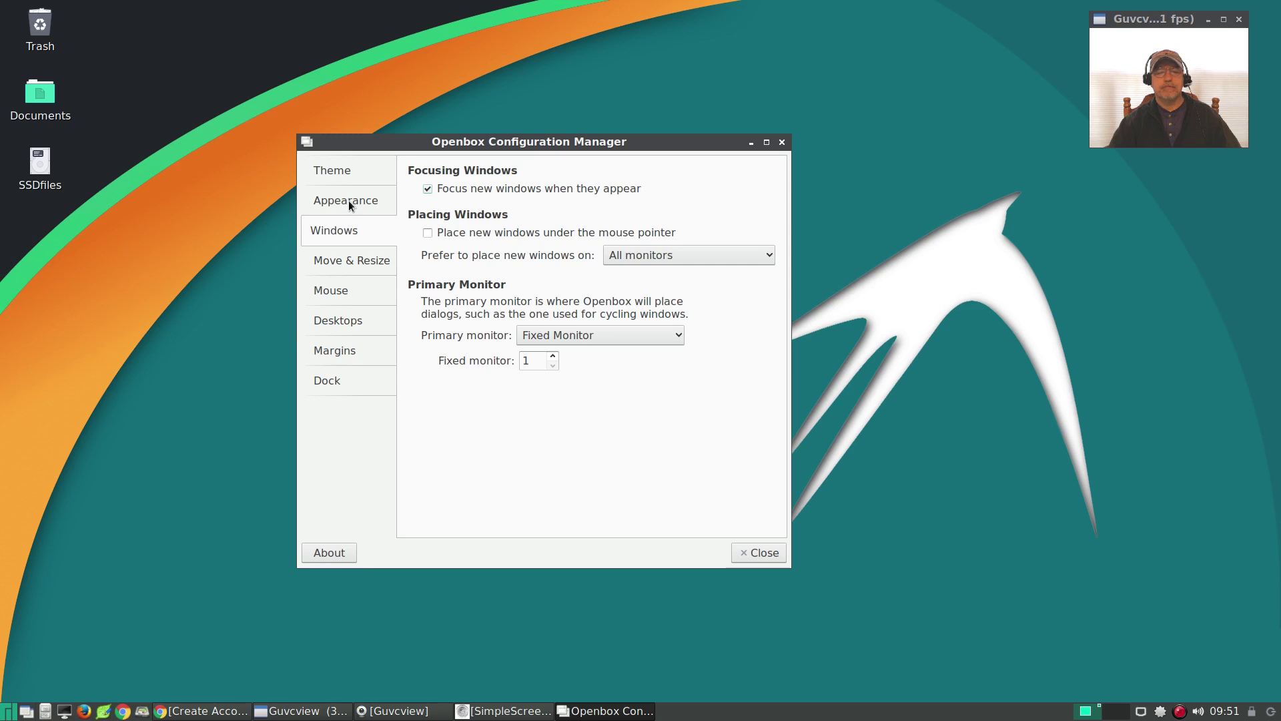
{"action": "left_click", "coordinate": [349, 202]}
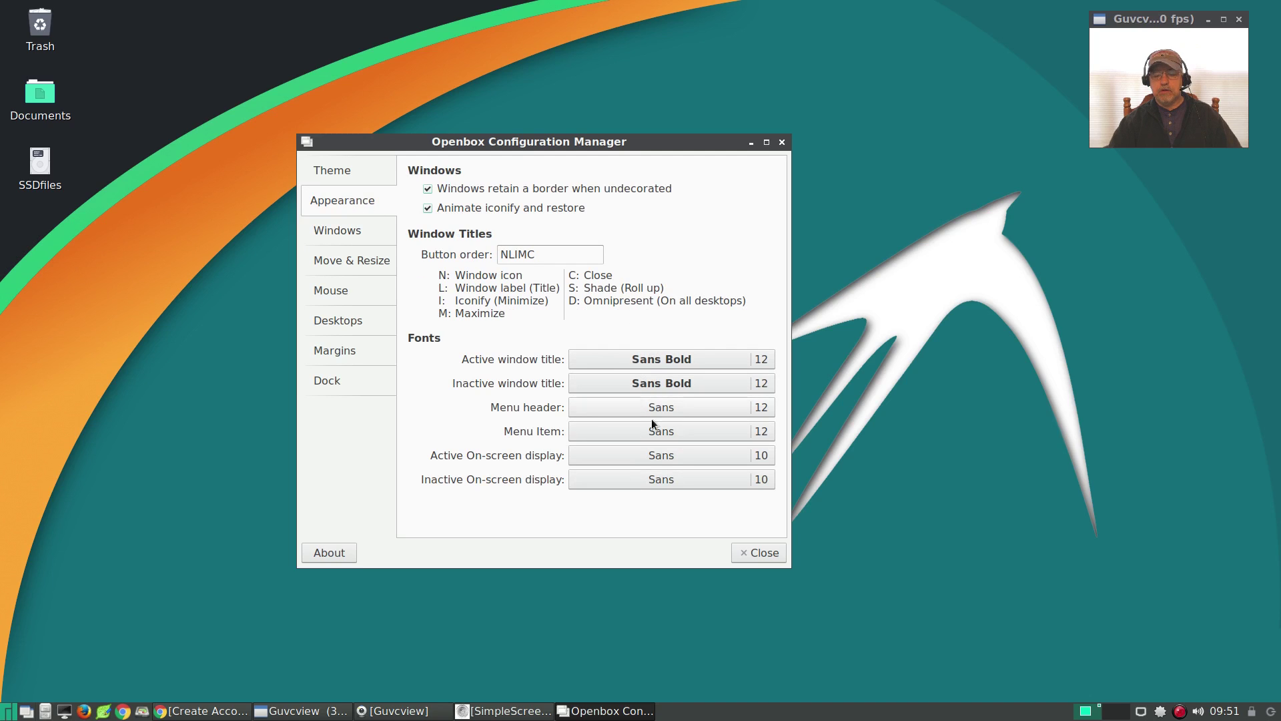
{"action": "left_click", "coordinate": [346, 168]}
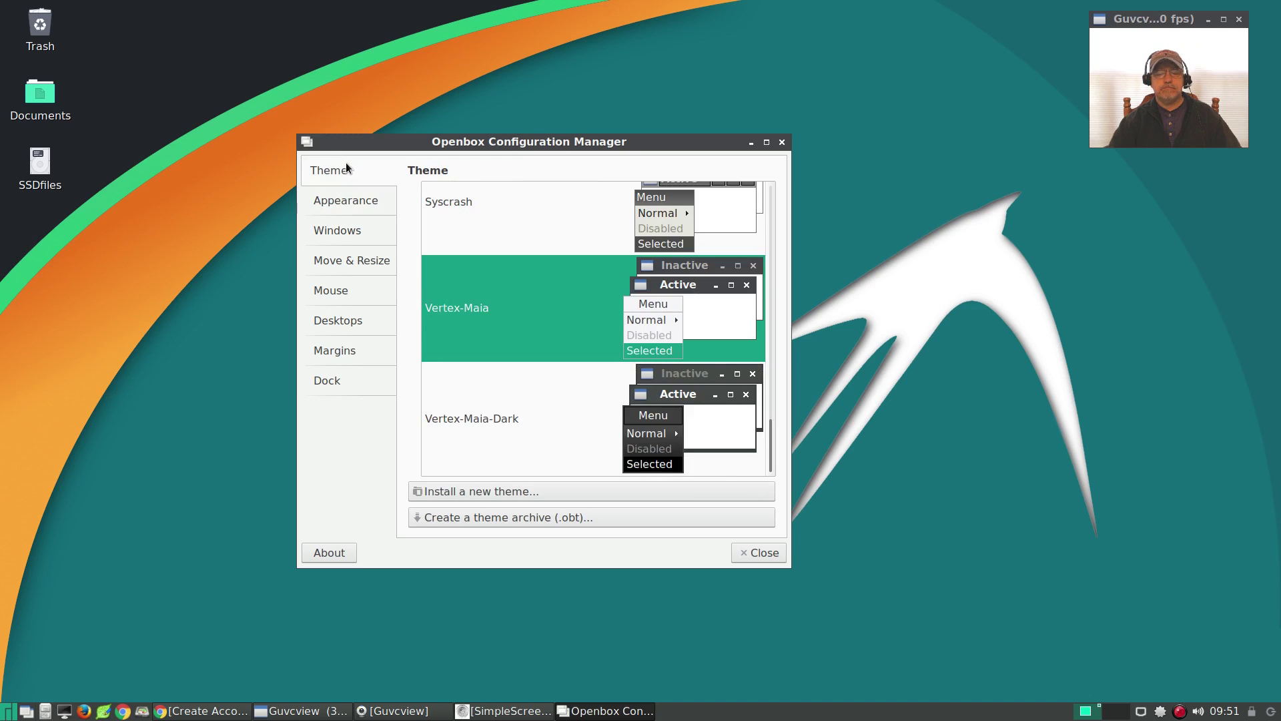
{"action": "left_click", "coordinate": [781, 142]}
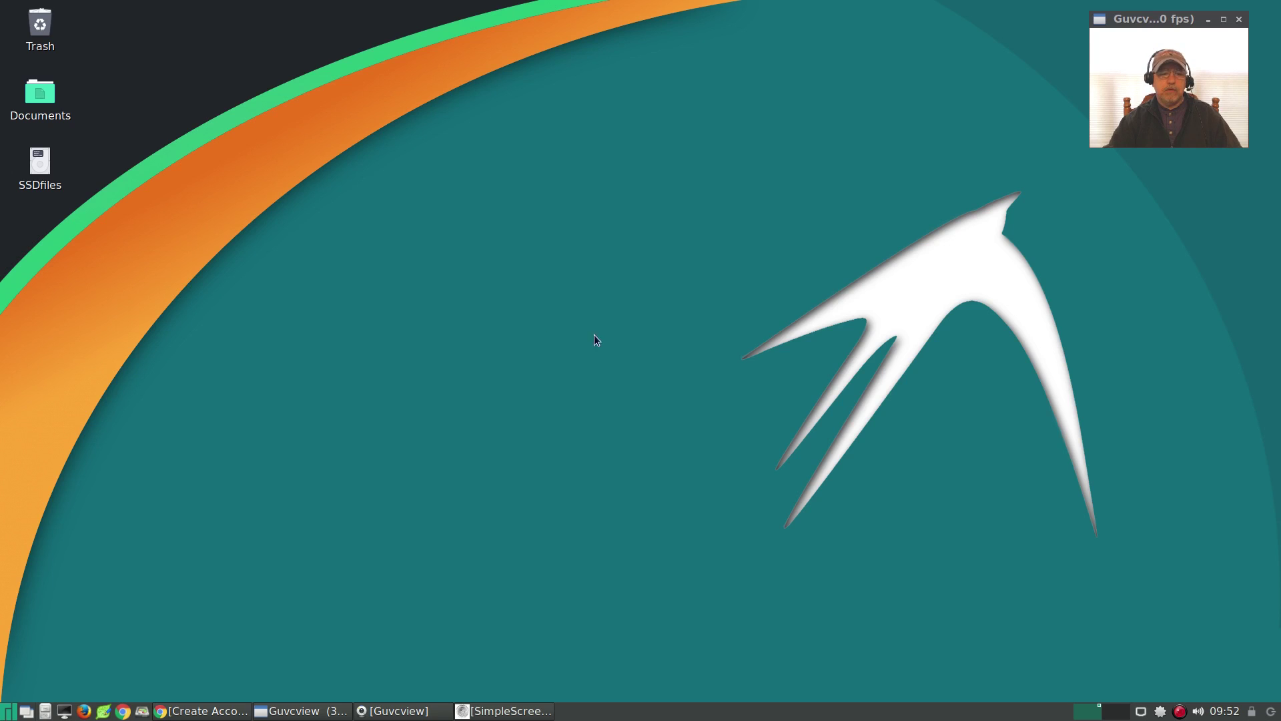
{"action": "left_click", "coordinate": [3, 714]}
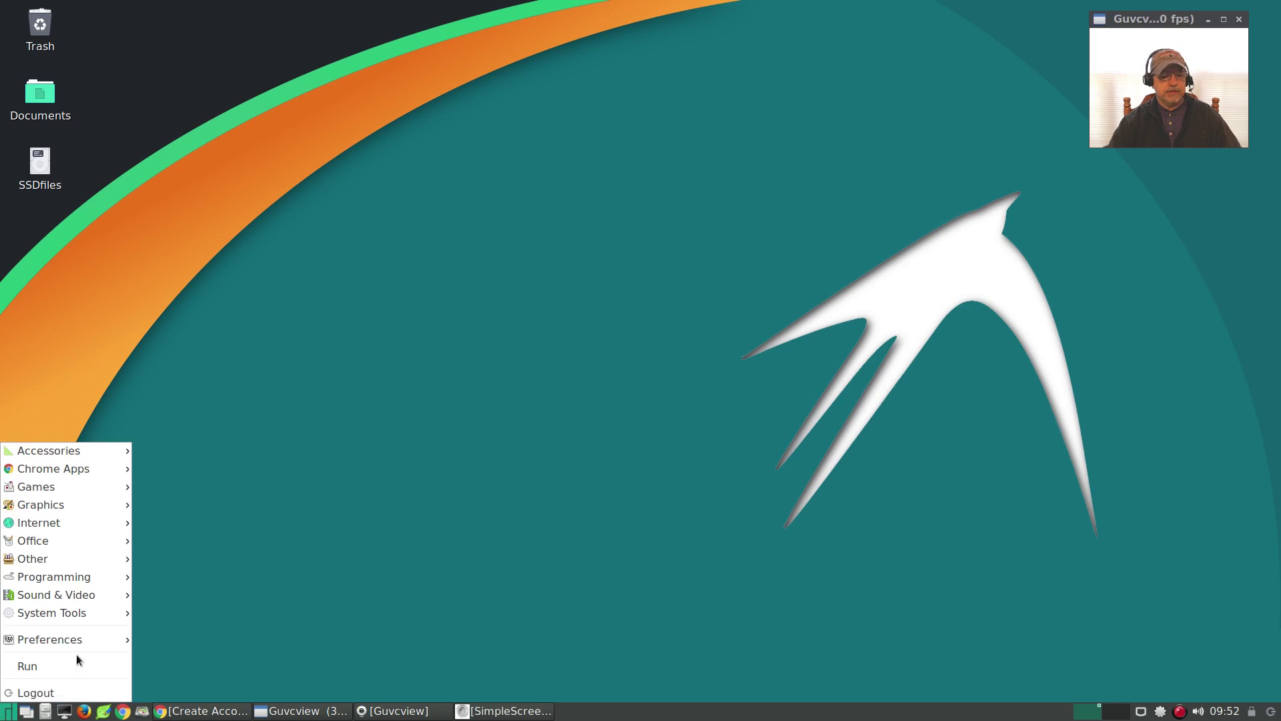
{"action": "mouse_move", "coordinate": [79, 645]}
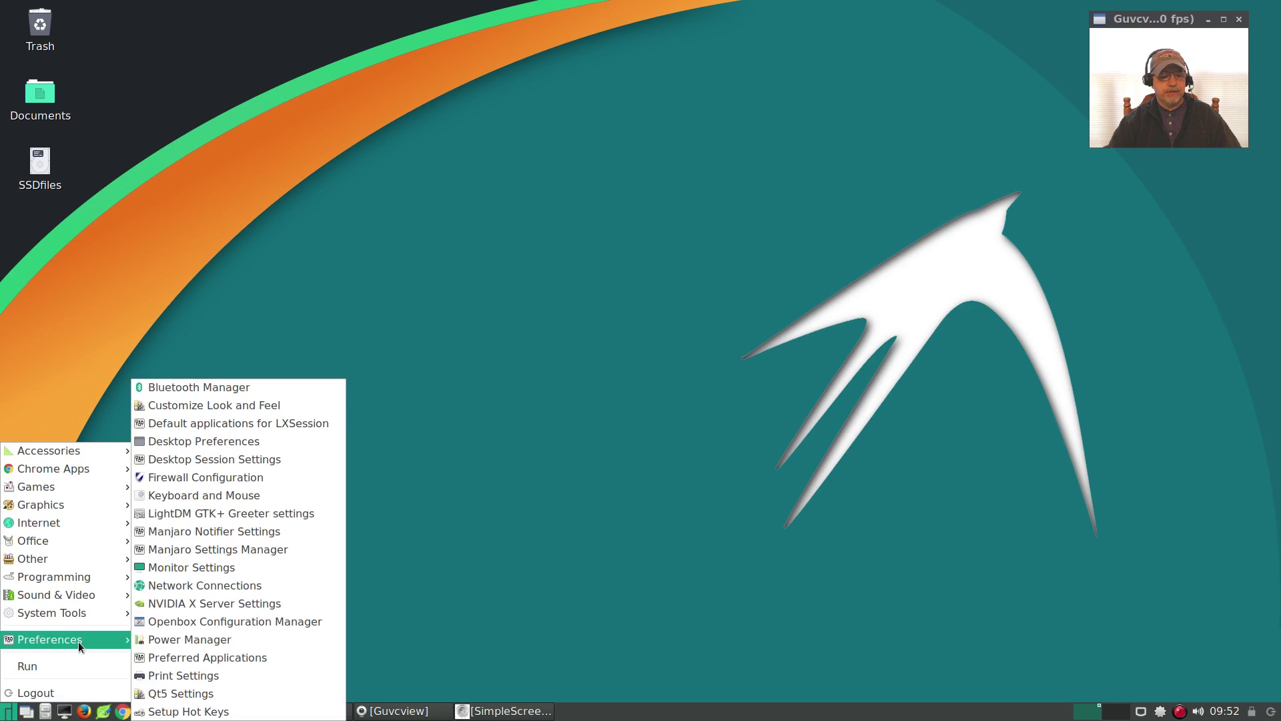
{"action": "left_click", "coordinate": [200, 712]}
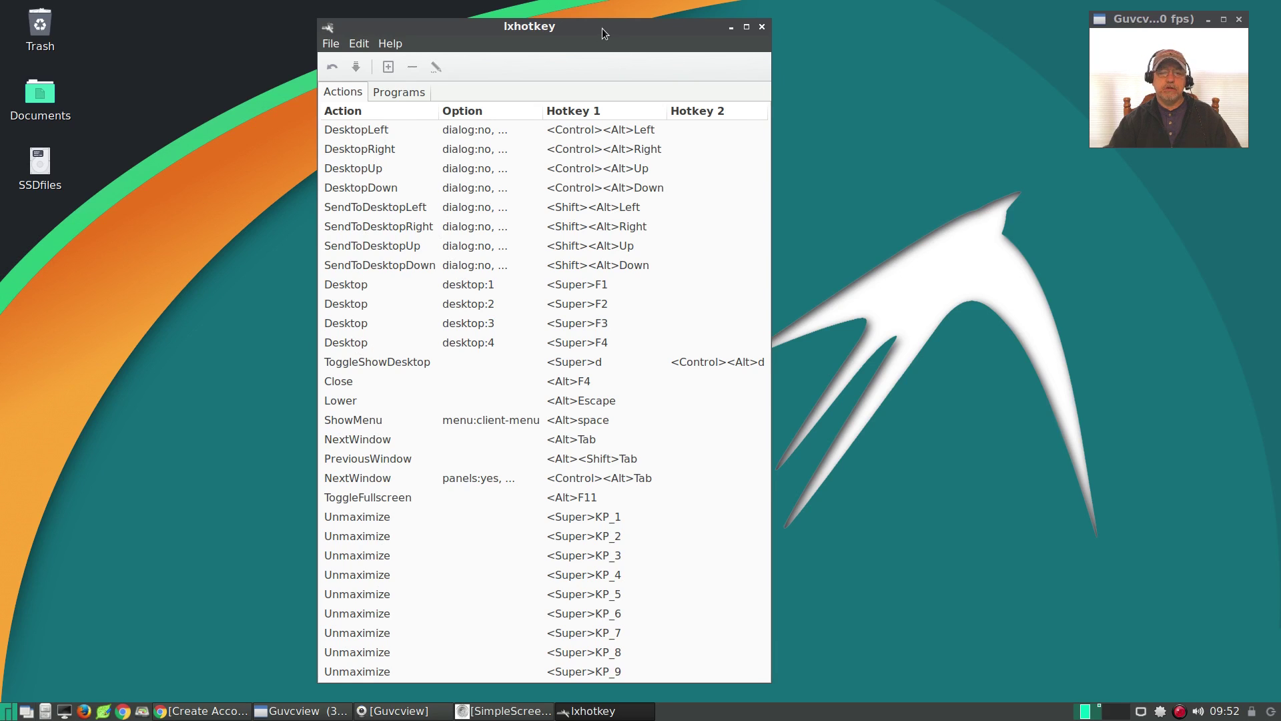
{"action": "left_click", "coordinate": [392, 93]}
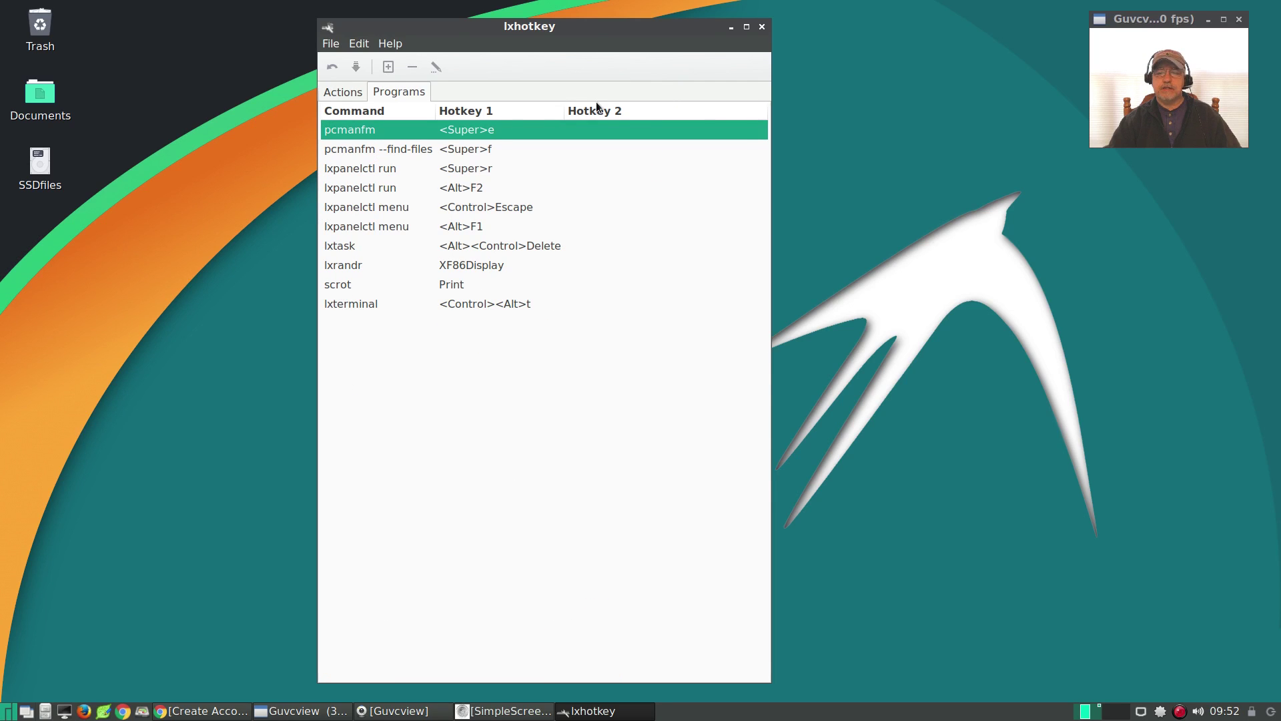
{"action": "left_click", "coordinate": [762, 28]}
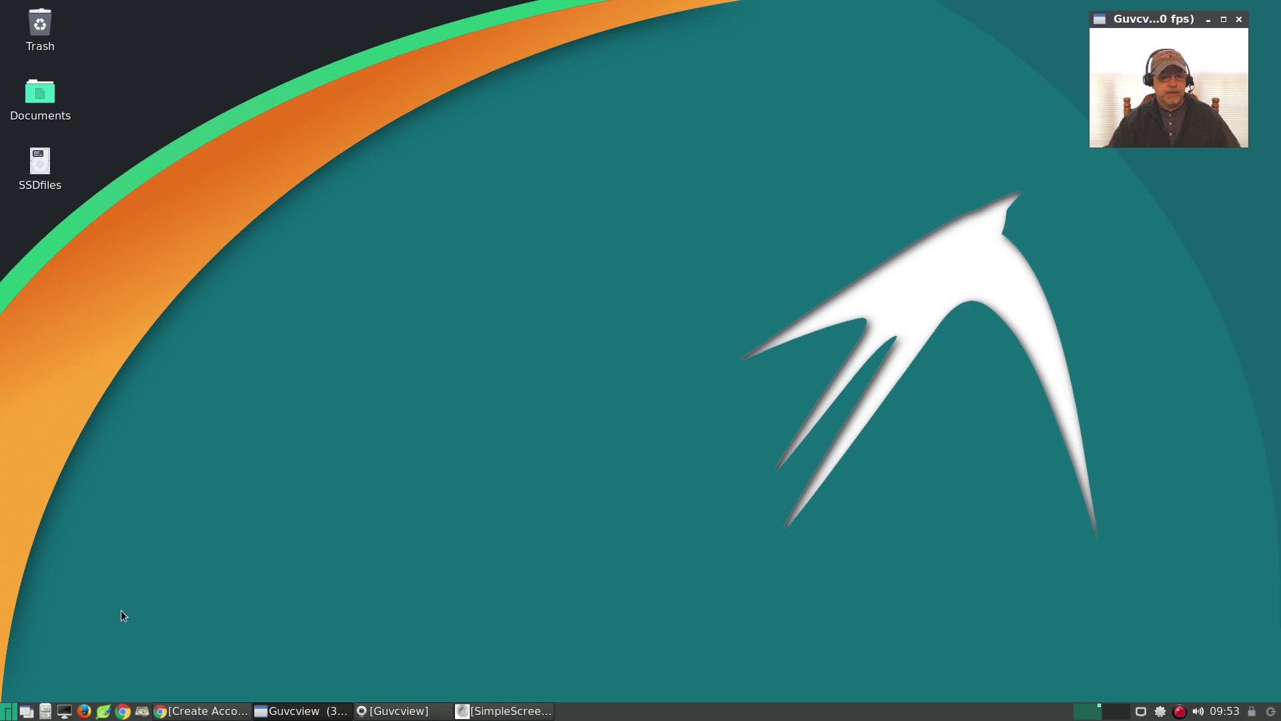
Open the home folder via the Documents desktop icon and move its window to the top-left
{"action": "left_click", "coordinate": [9, 712]}
{"action": "left_click", "coordinate": [262, 550]}
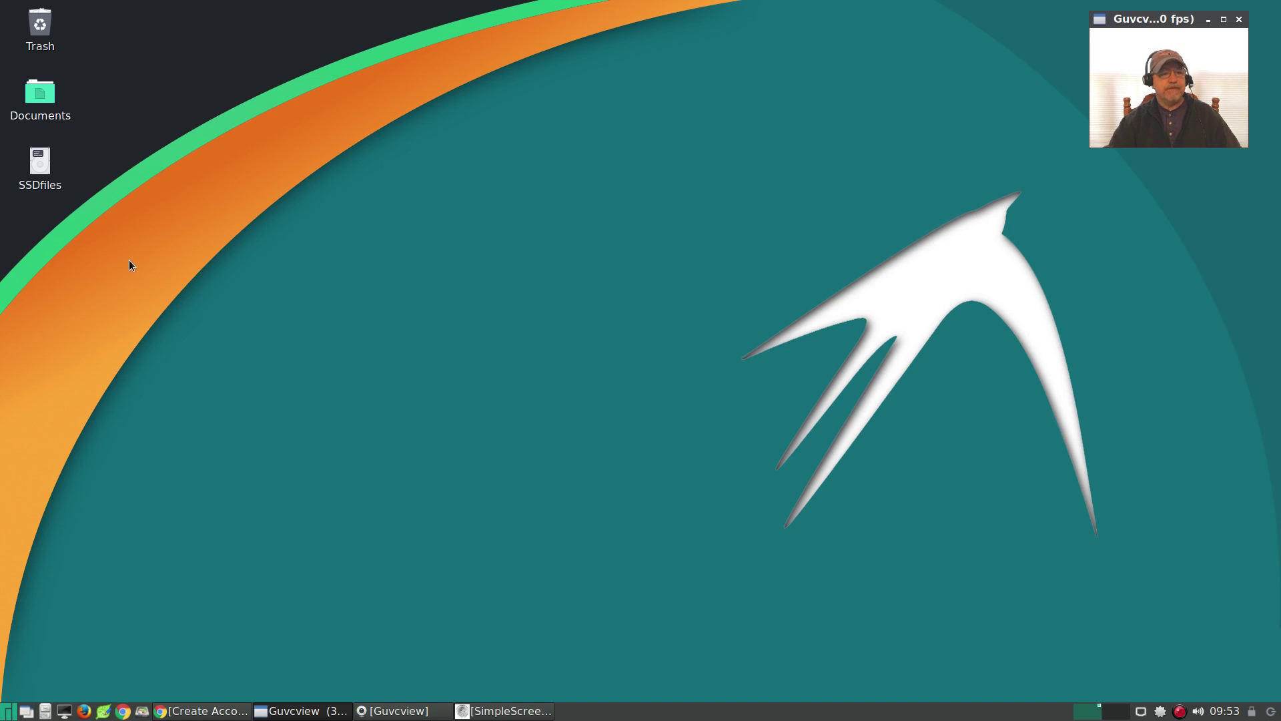
{"action": "double_click", "coordinate": [41, 93]}
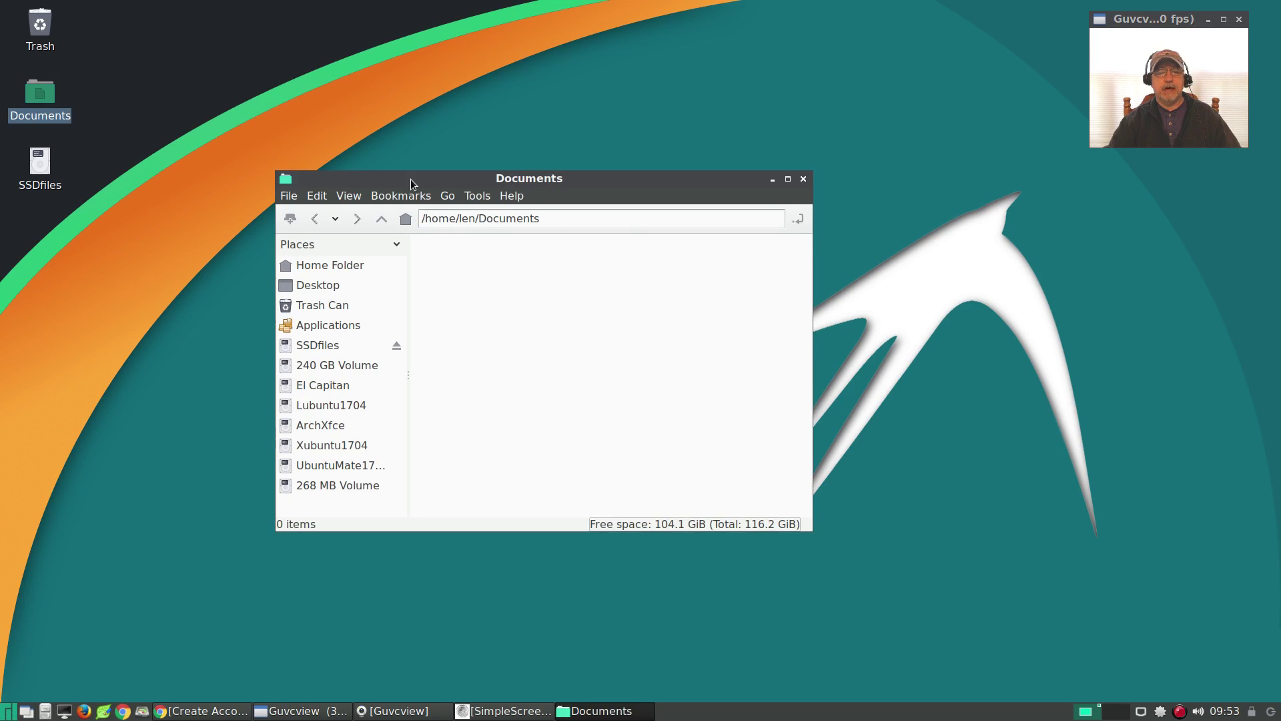
{"action": "left_click", "coordinate": [347, 263]}
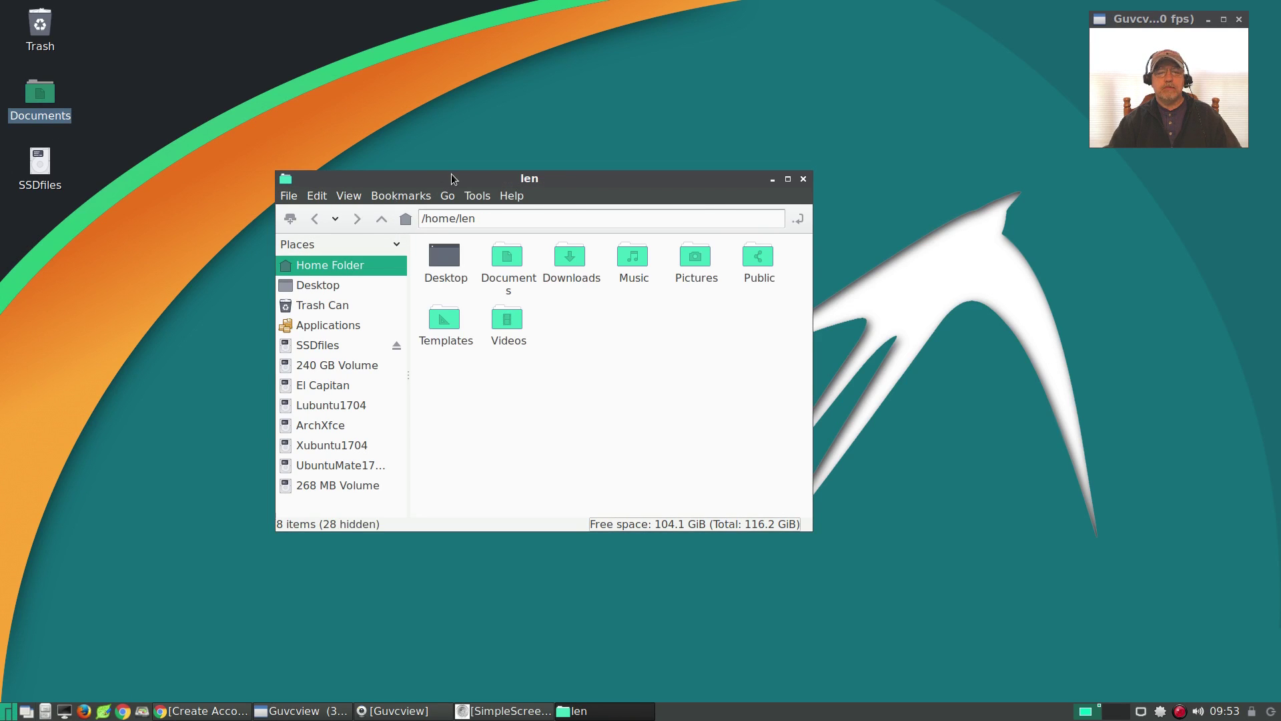
{"action": "left_click_drag", "start_coordinate": [451, 175], "coordinate": [296, 82]}
Take a full-screen screenshot with Print Screen, then re-centre and close the home folder window
{"action": "left_click", "coordinate": [85, 232]}
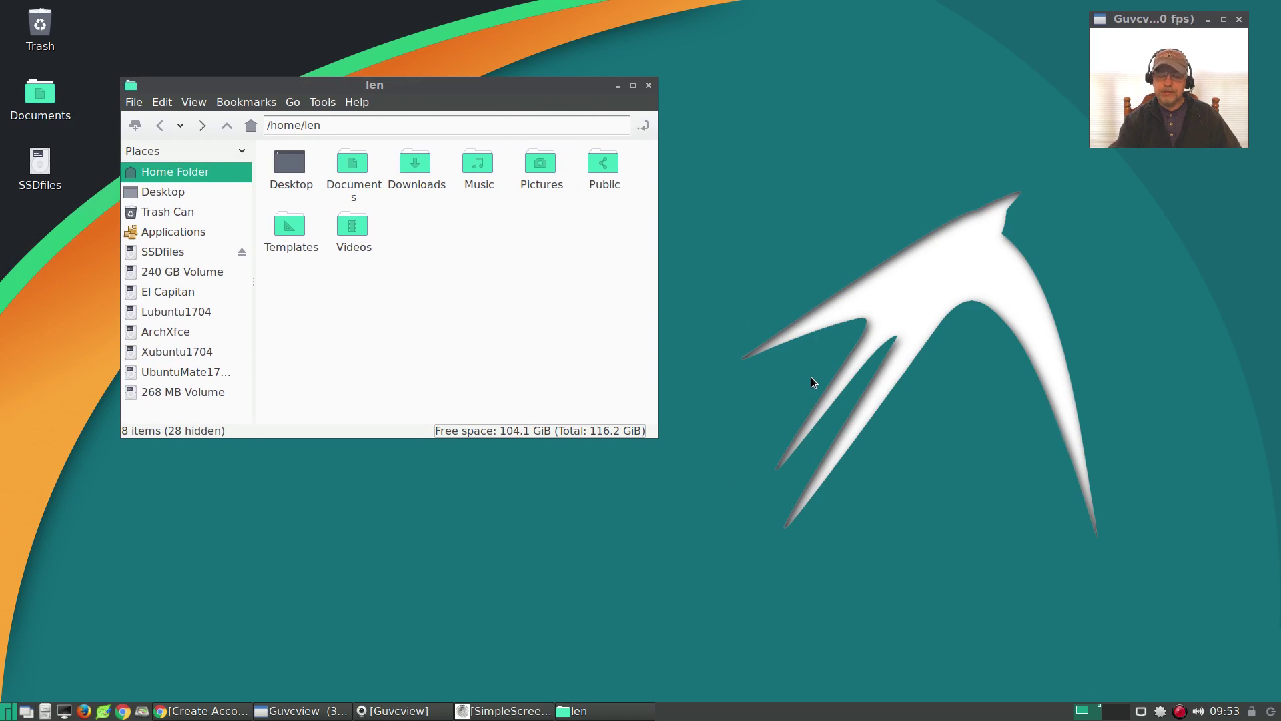
{"action": "key", "text": "Print"}
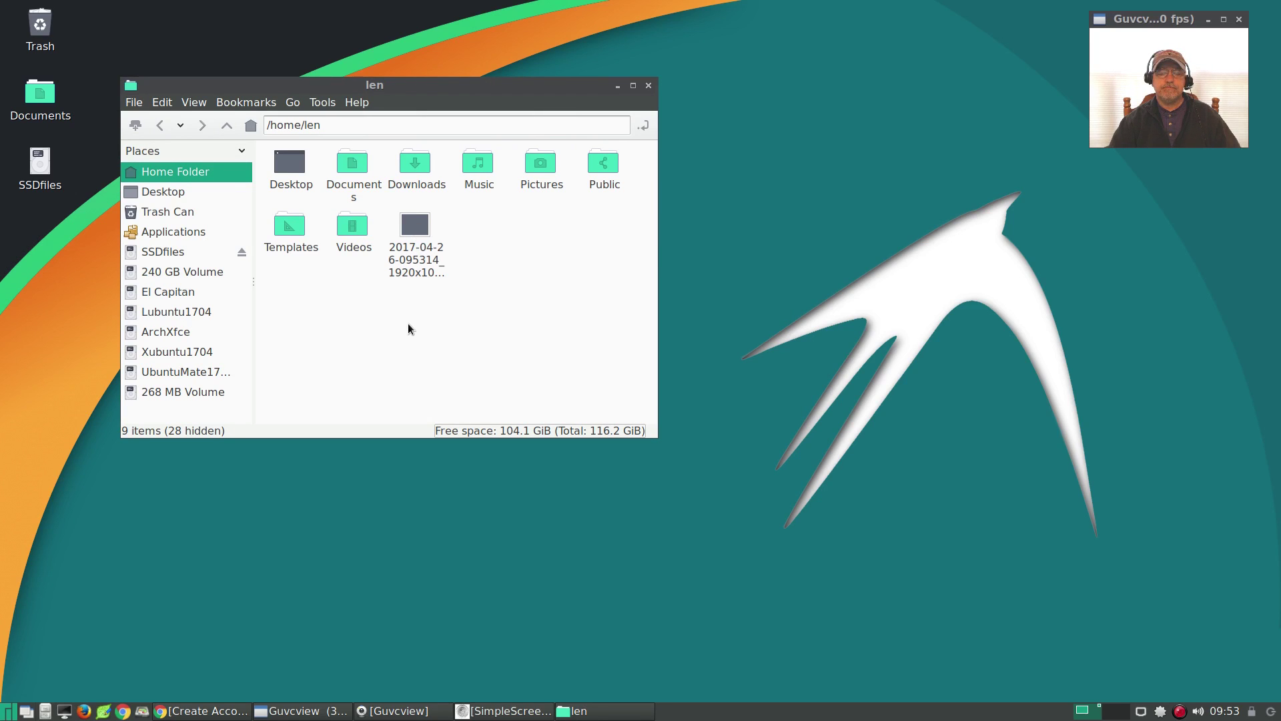
{"action": "left_click", "coordinate": [498, 94]}
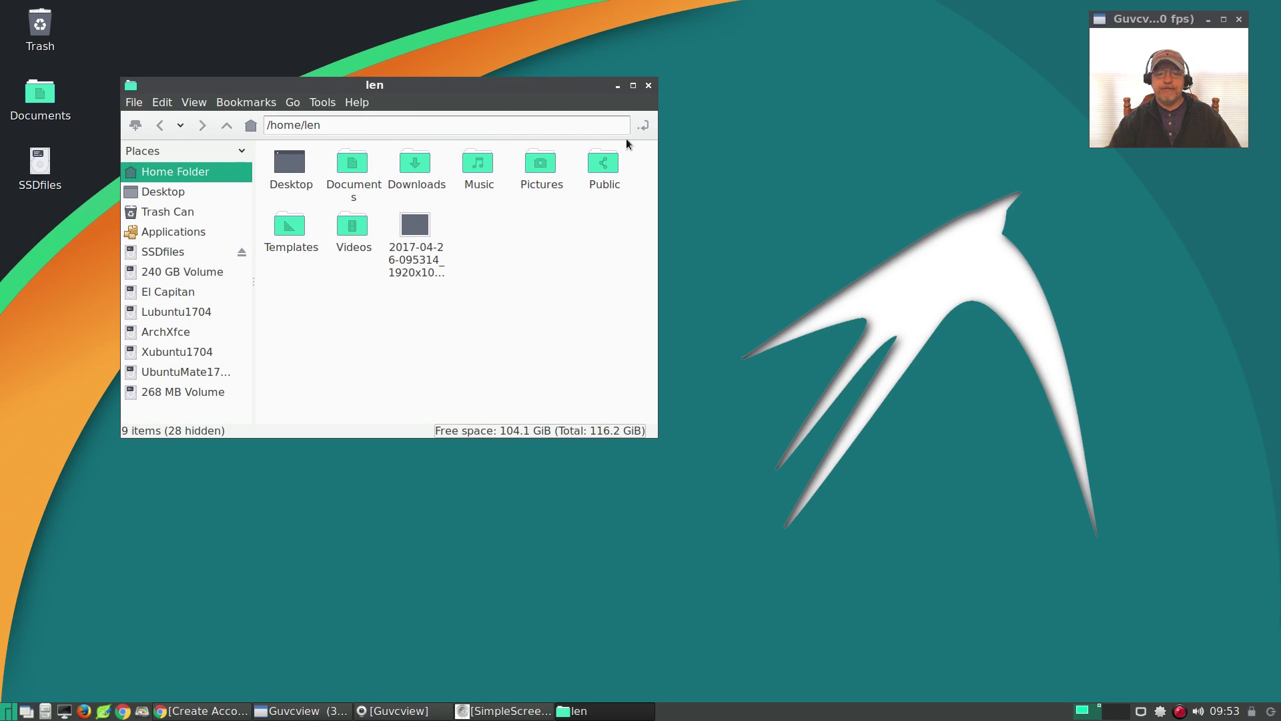
{"action": "left_click_drag", "start_coordinate": [518, 92], "coordinate": [683, 185]}
{"action": "left_click", "coordinate": [814, 180]}
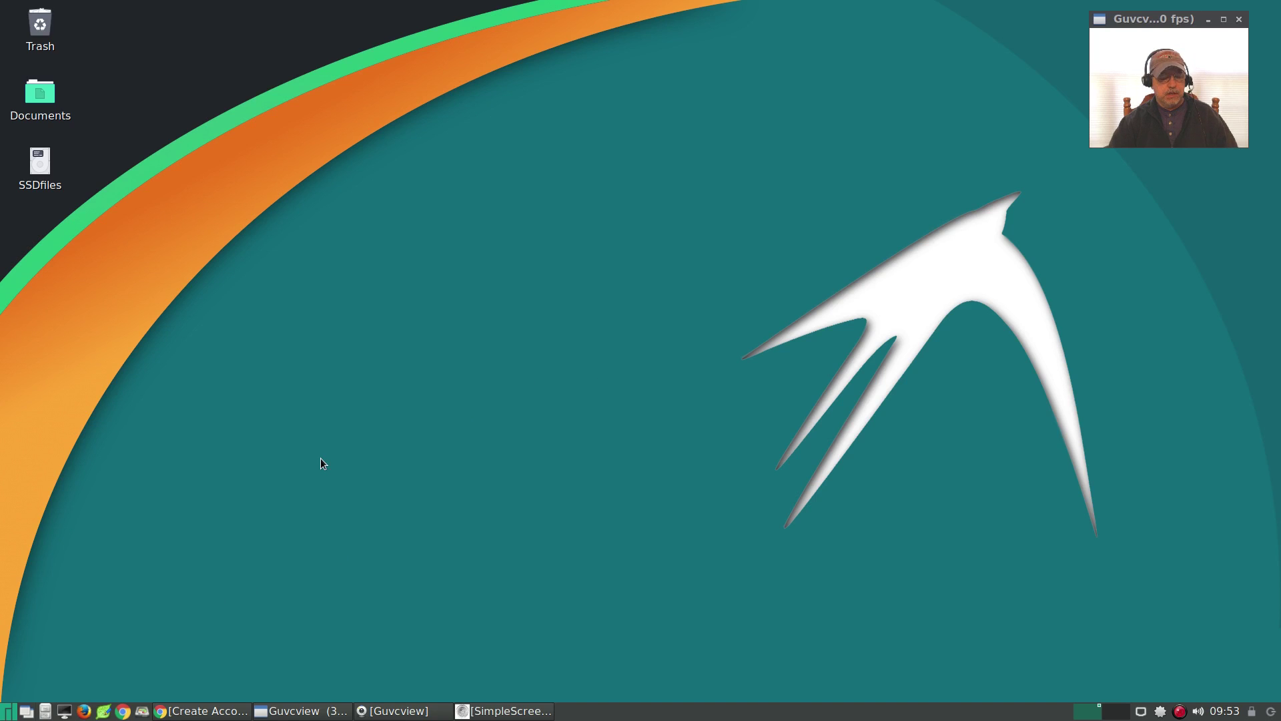
{"action": "left_click", "coordinate": [5, 713]}
{"action": "mouse_move", "coordinate": [55, 631]}
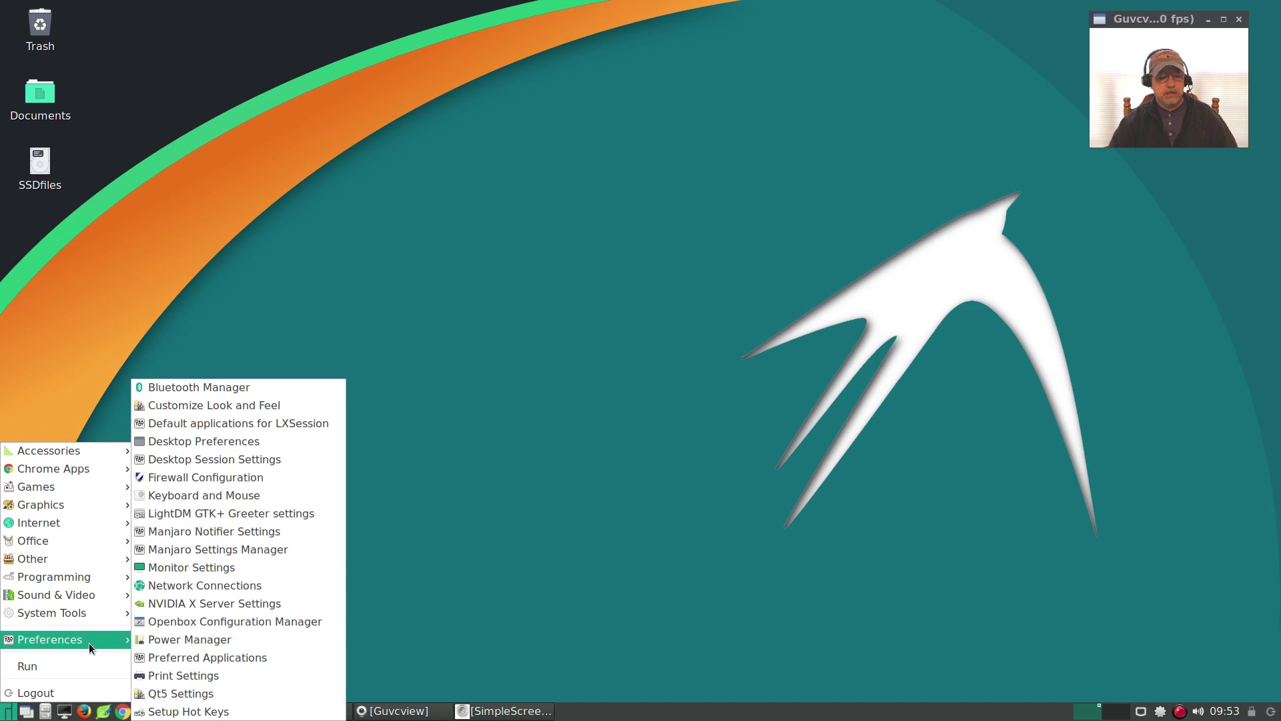
{"action": "left_click", "coordinate": [162, 676]}
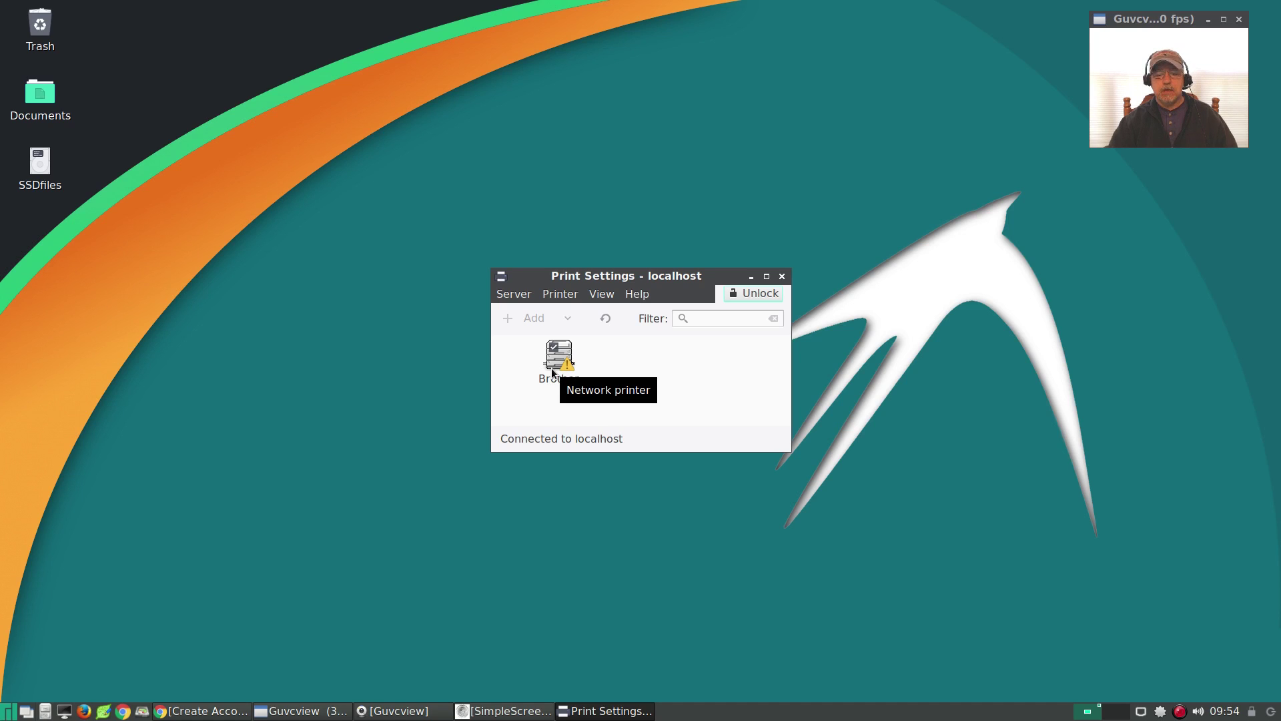
{"action": "left_click_drag", "start_coordinate": [631, 272], "coordinate": [567, 238]}
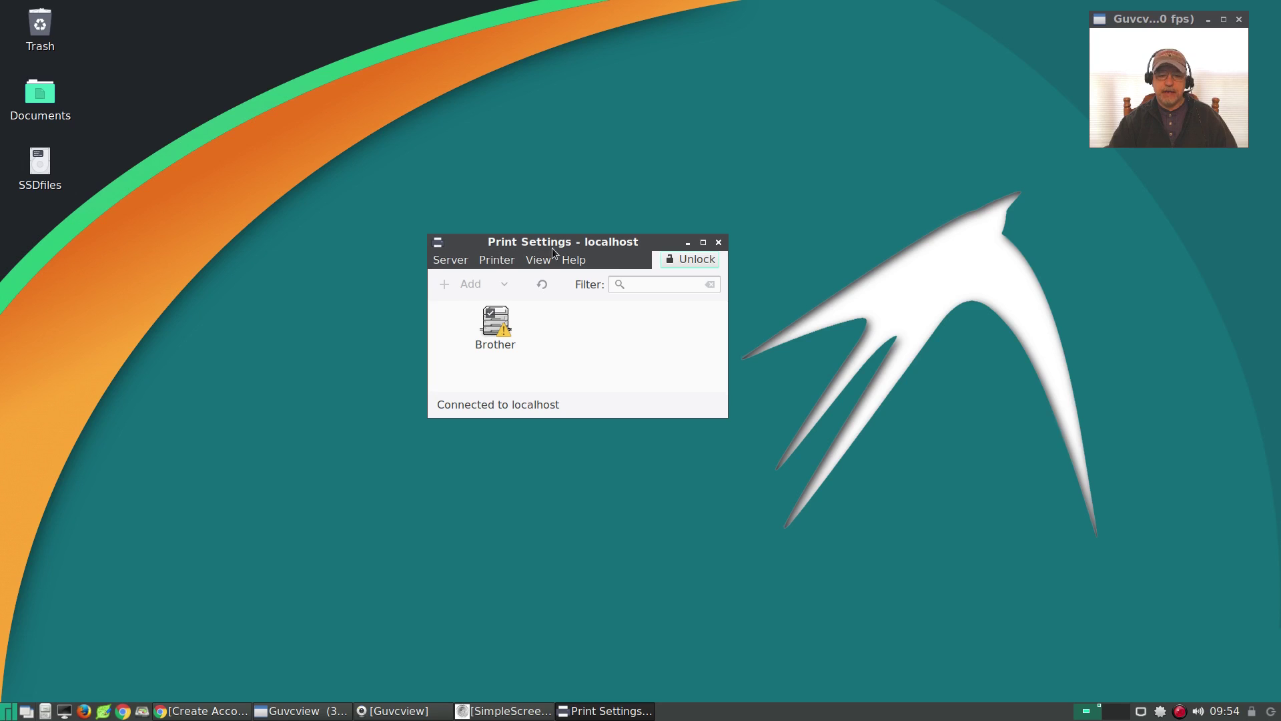
Close the printer settings window and open the CUPS web interface from System Tools
{"action": "left_click", "coordinate": [719, 243]}
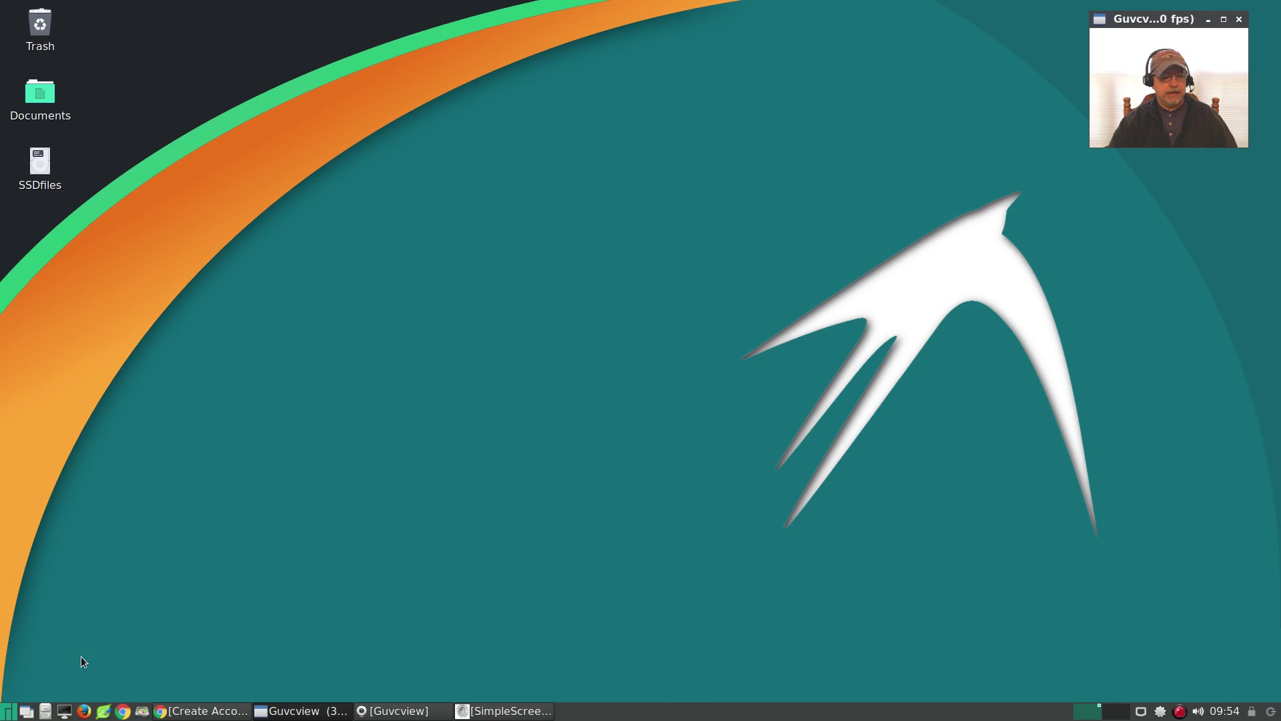
{"action": "left_click", "coordinate": [9, 713]}
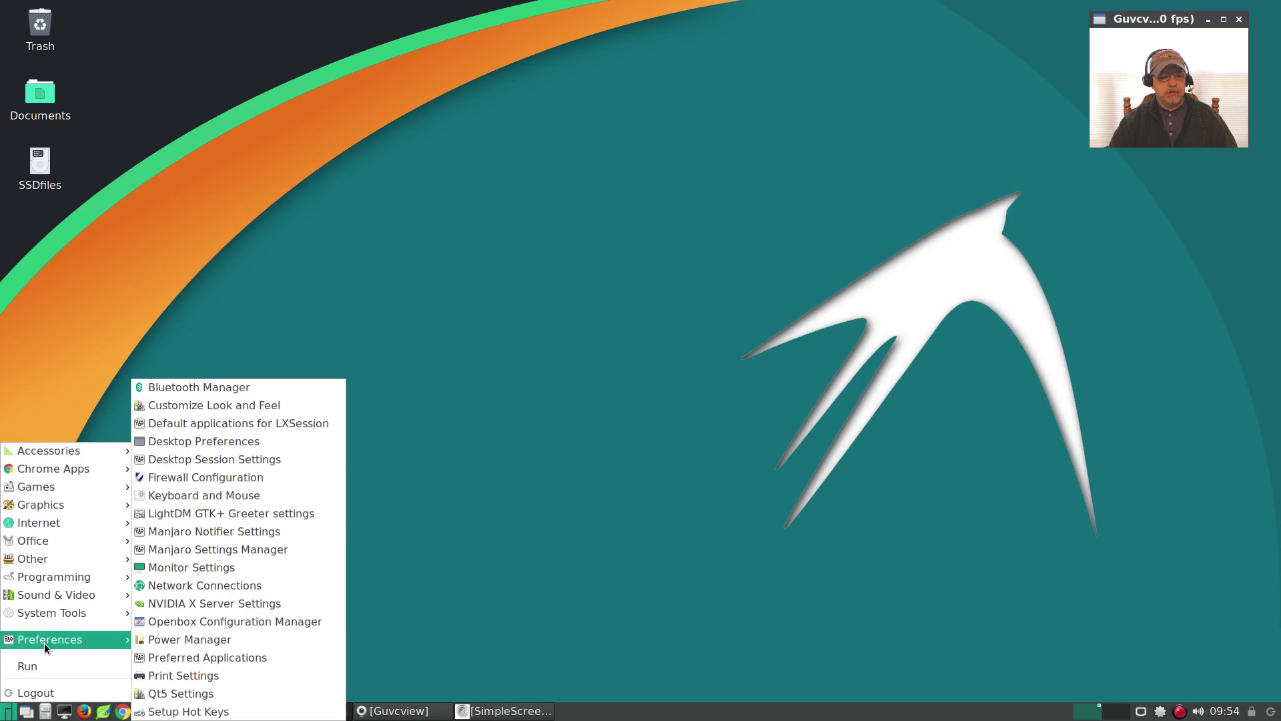
{"action": "mouse_move", "coordinate": [58, 612]}
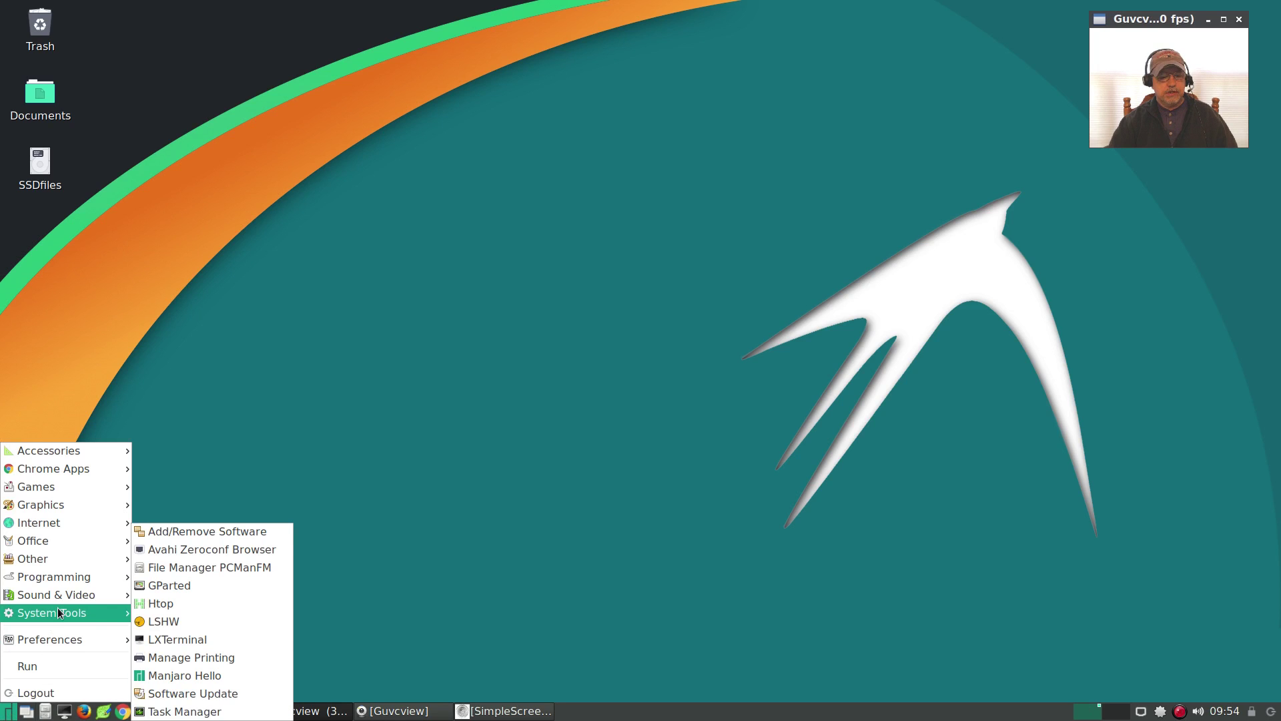
{"action": "left_click", "coordinate": [186, 659]}
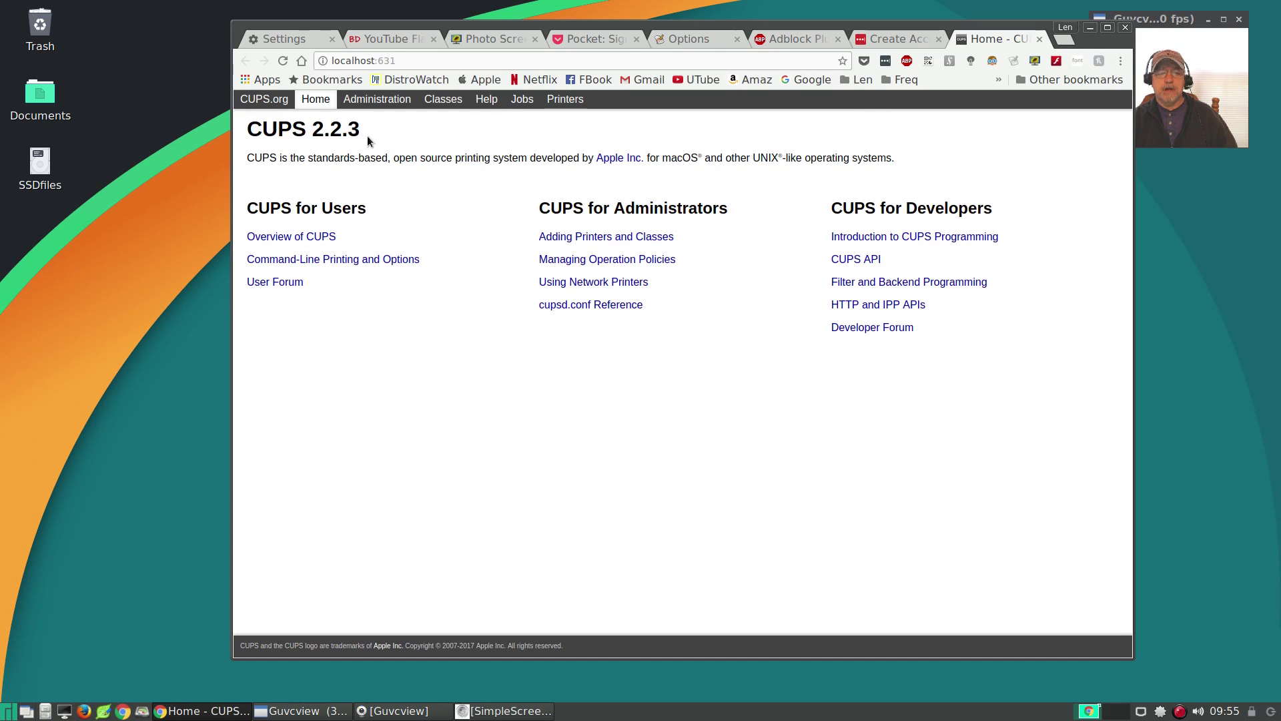
List the Brother MFC-J870DW printer via Administration > Manage Printers, and move the browser aside
{"action": "left_click", "coordinate": [584, 239]}
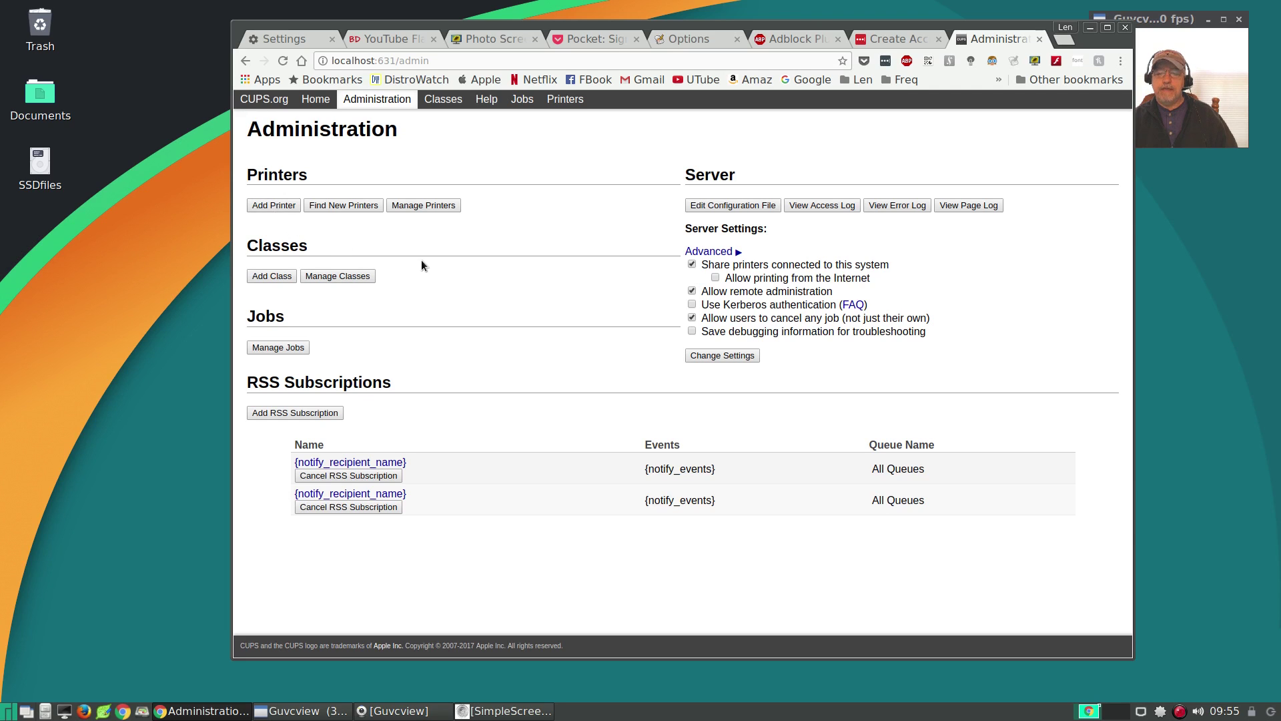
{"action": "left_click", "coordinate": [420, 206]}
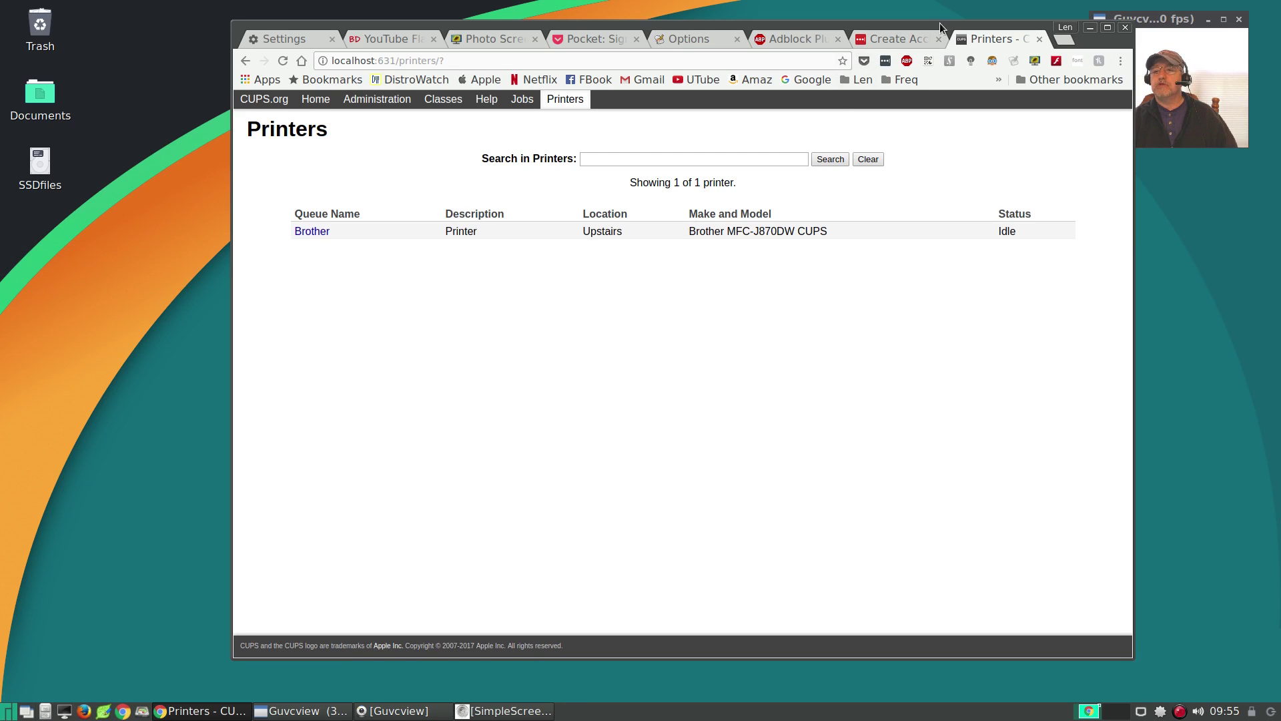
{"action": "left_click_drag", "start_coordinate": [936, 31], "coordinate": [839, 52]}
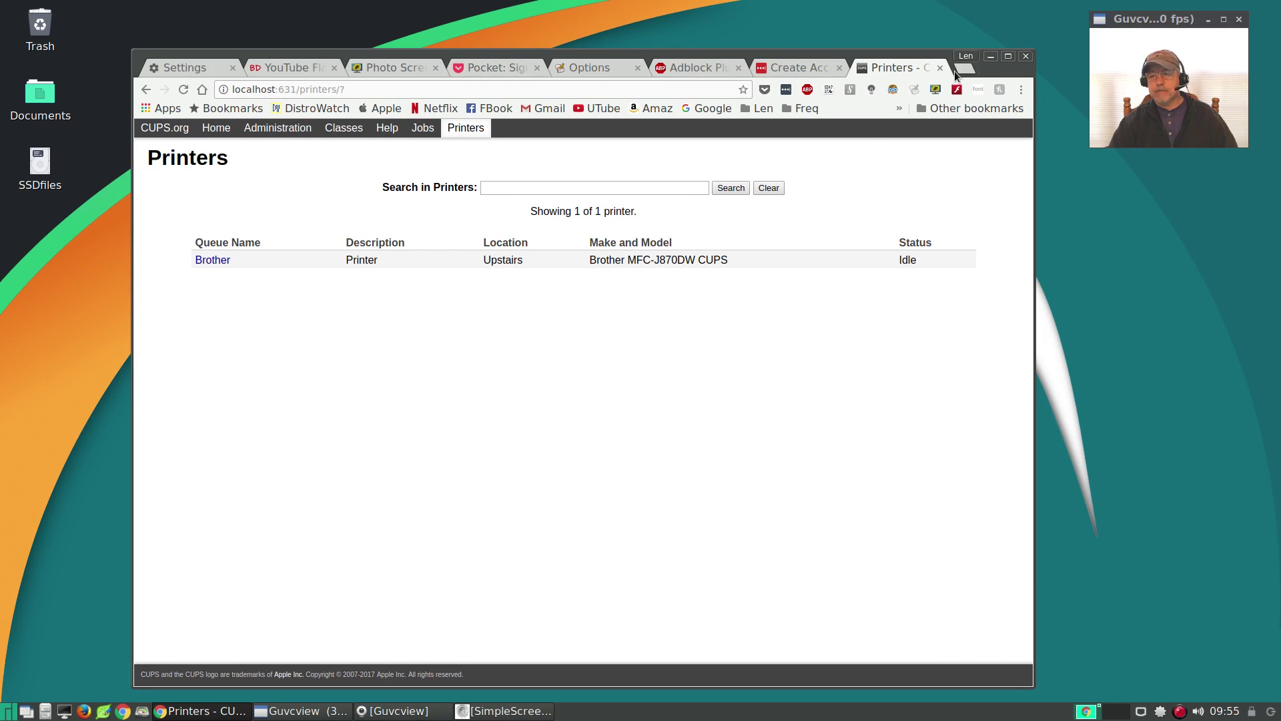
{"action": "left_click", "coordinate": [989, 57]}
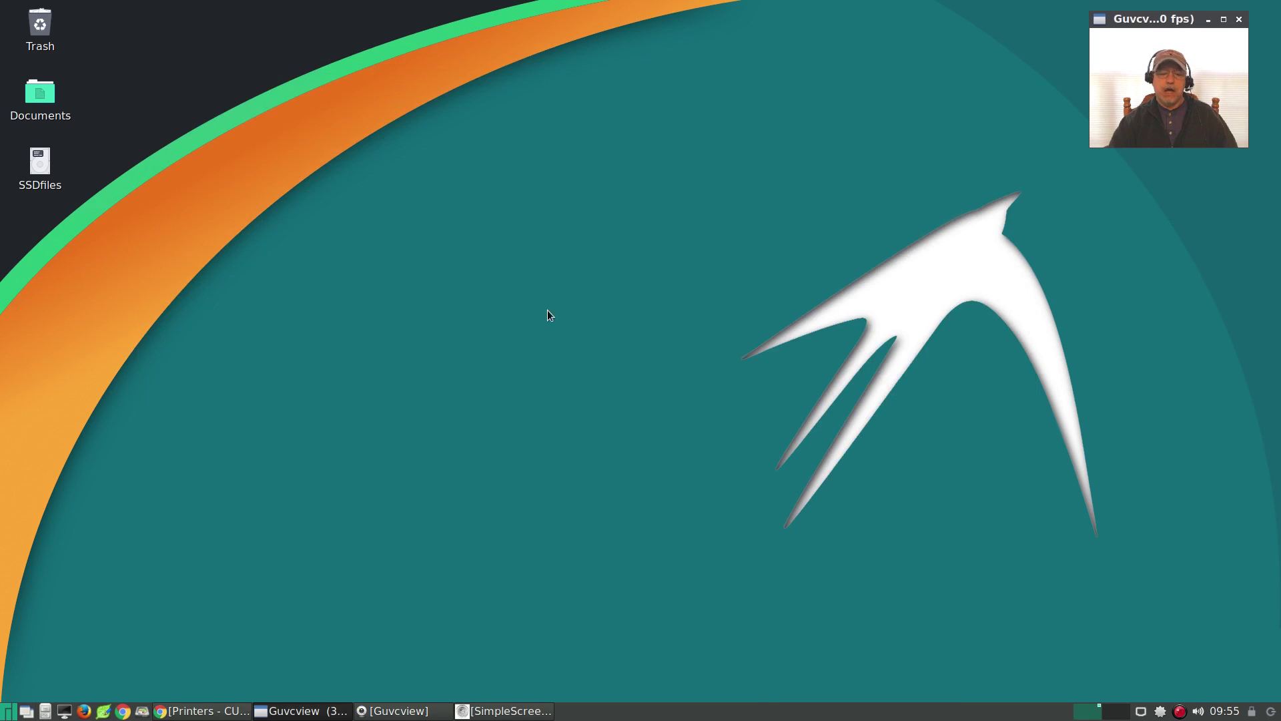
{"action": "left_click", "coordinate": [7, 710]}
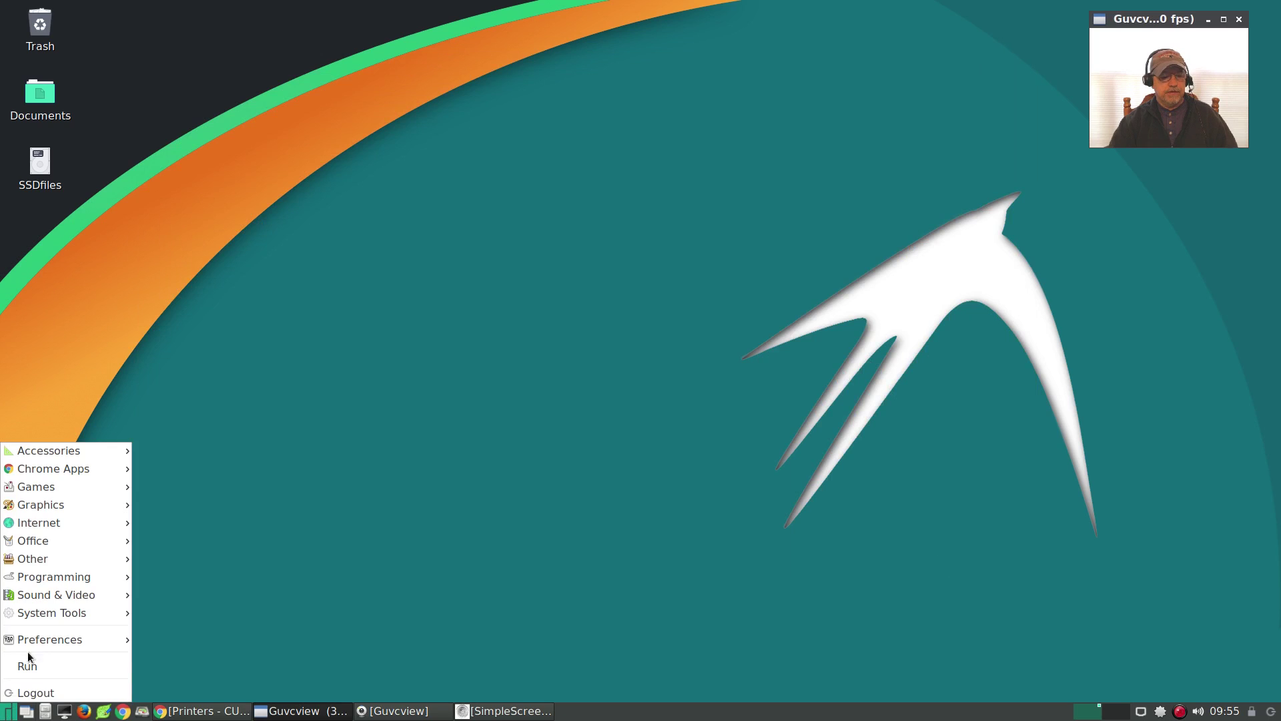
{"action": "mouse_move", "coordinate": [31, 640]}
{"action": "left_click", "coordinate": [150, 676]}
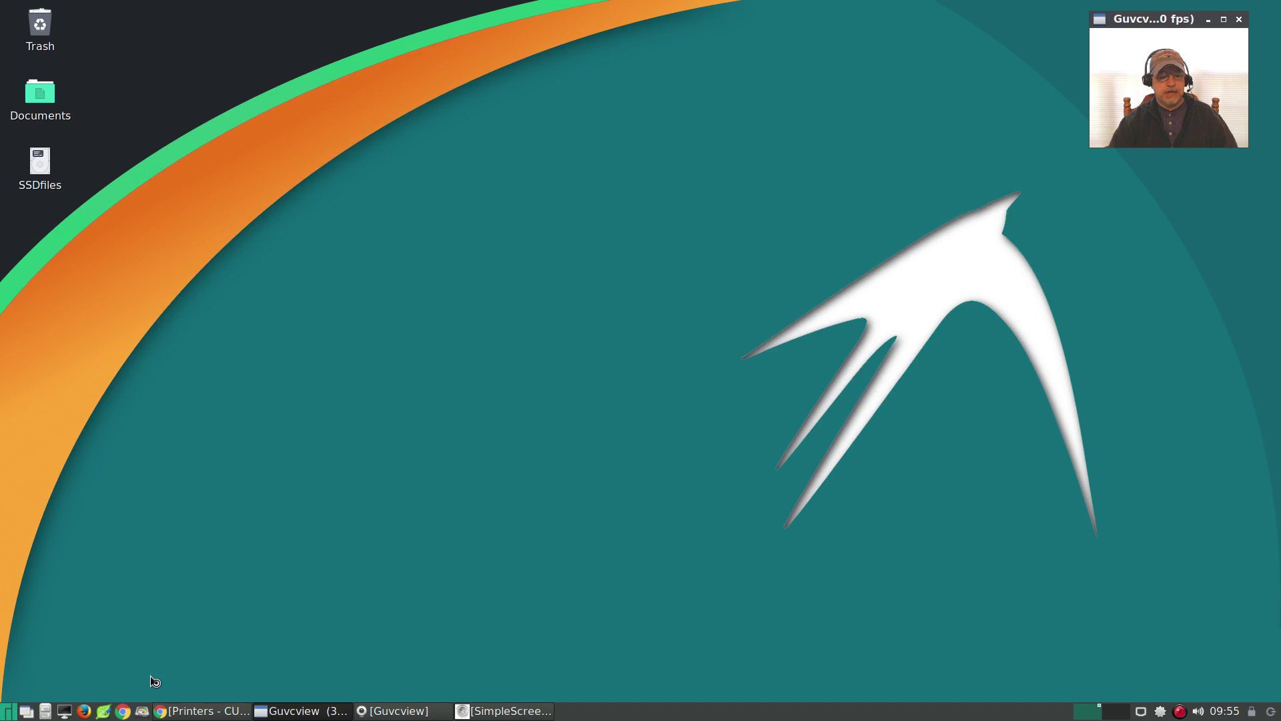
{"action": "left_click_drag", "start_coordinate": [602, 279], "coordinate": [478, 225]}
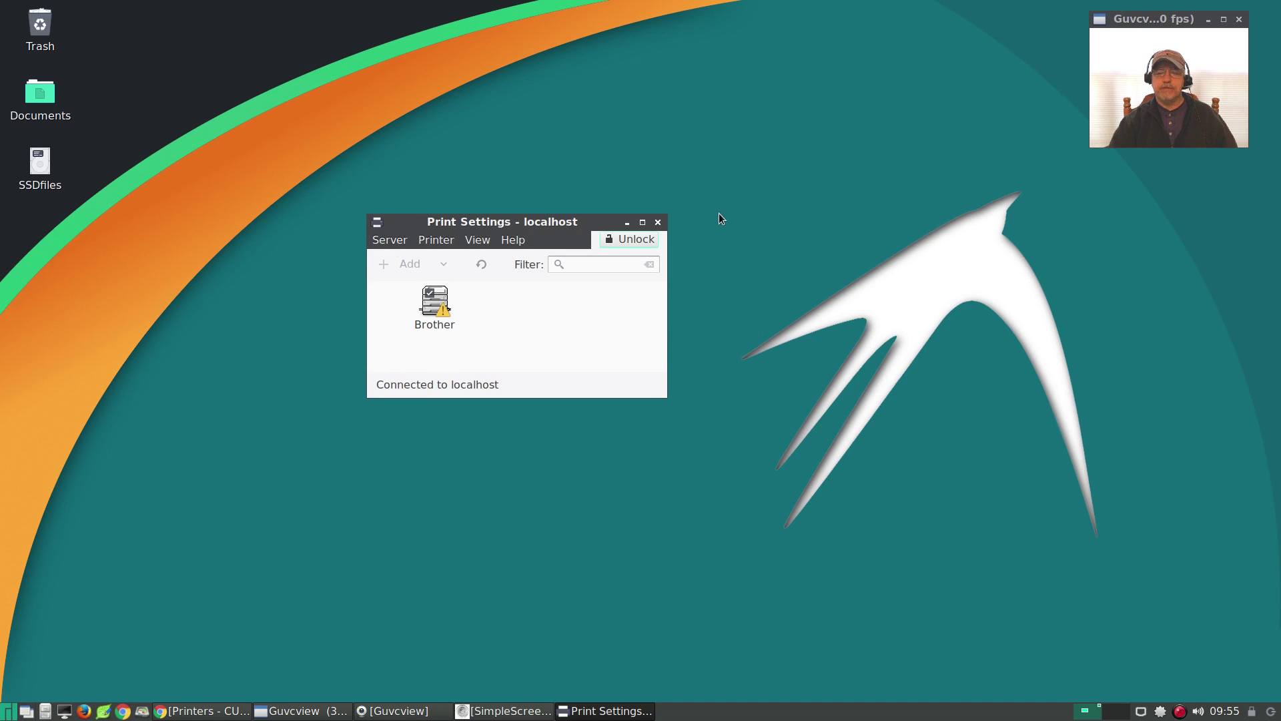
{"action": "left_click", "coordinate": [658, 222]}
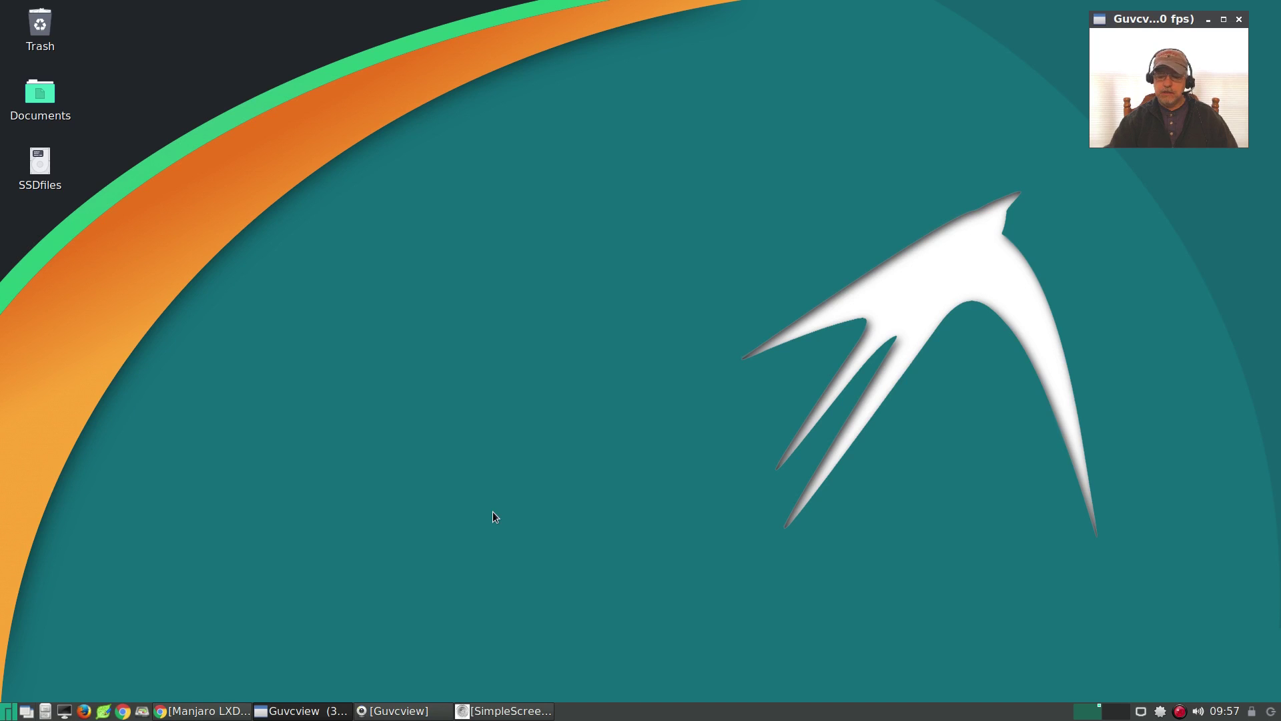
{"action": "left_click", "coordinate": [210, 713]}
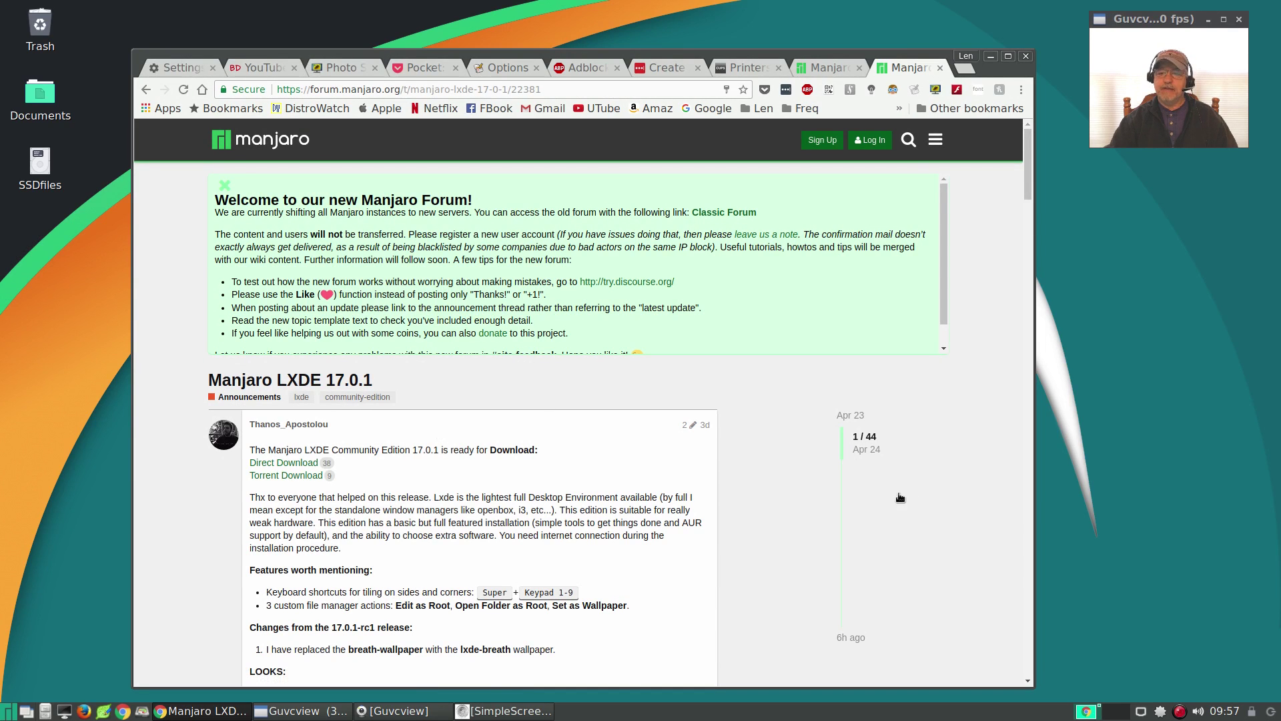
{"action": "left_click_drag", "start_coordinate": [905, 53], "coordinate": [910, 28]}
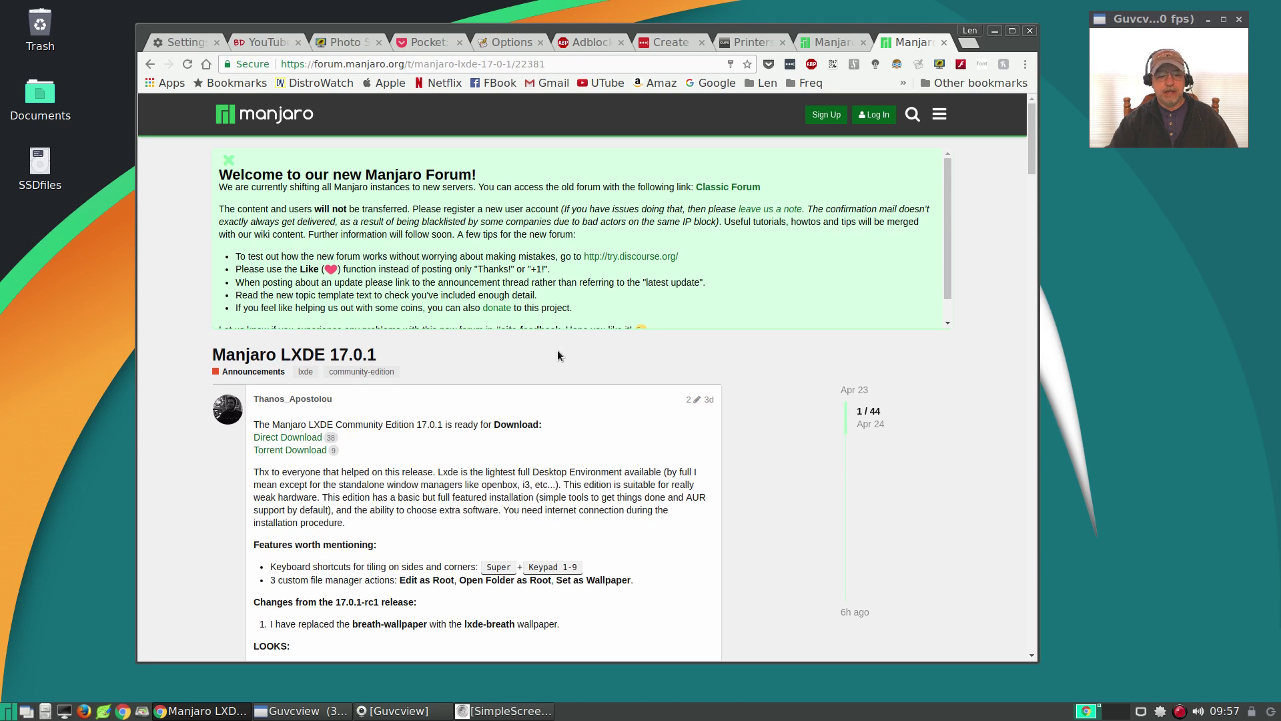
{"action": "left_click", "coordinate": [994, 31]}
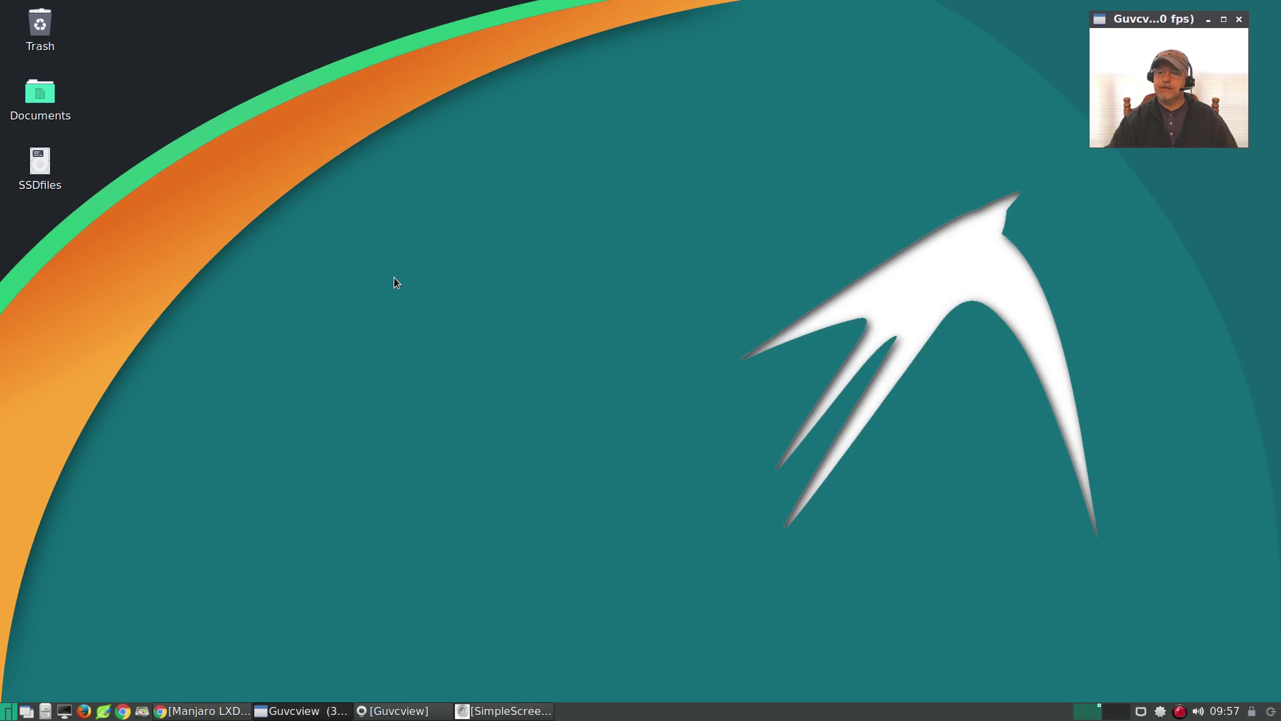